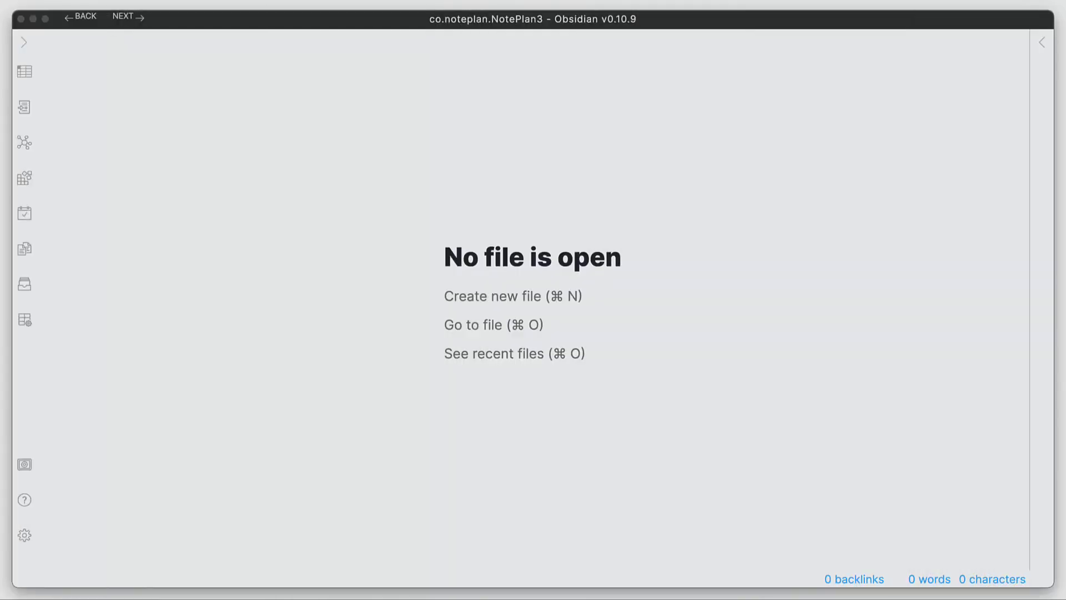
# Step: Create a new note containing the unchecked task "- [ ] task 1 #tags >2021-01-19"
pyautogui.click(506, 298)
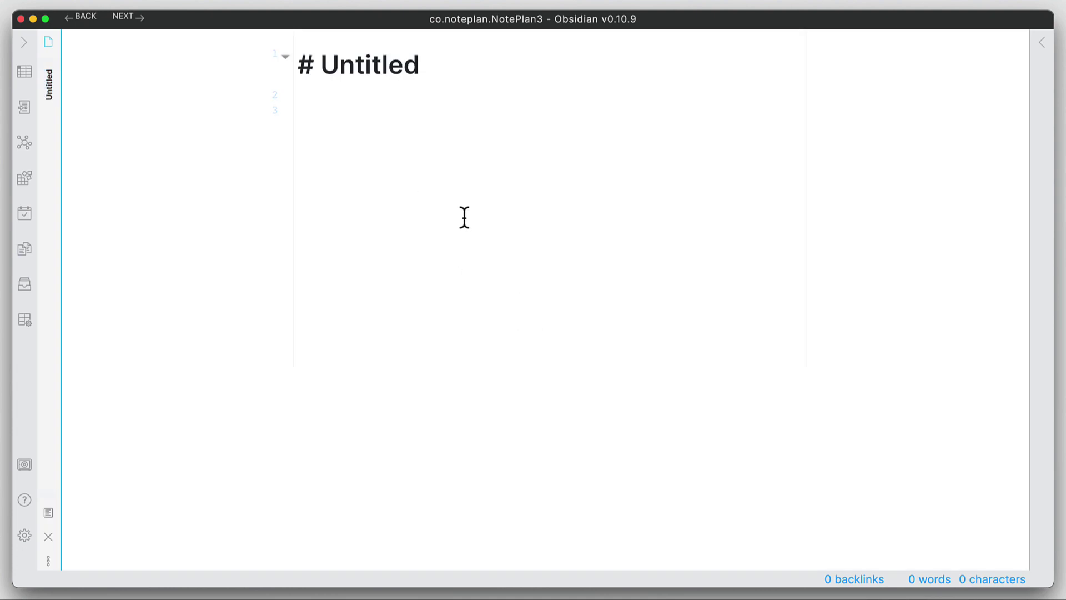
pyautogui.write('- ')
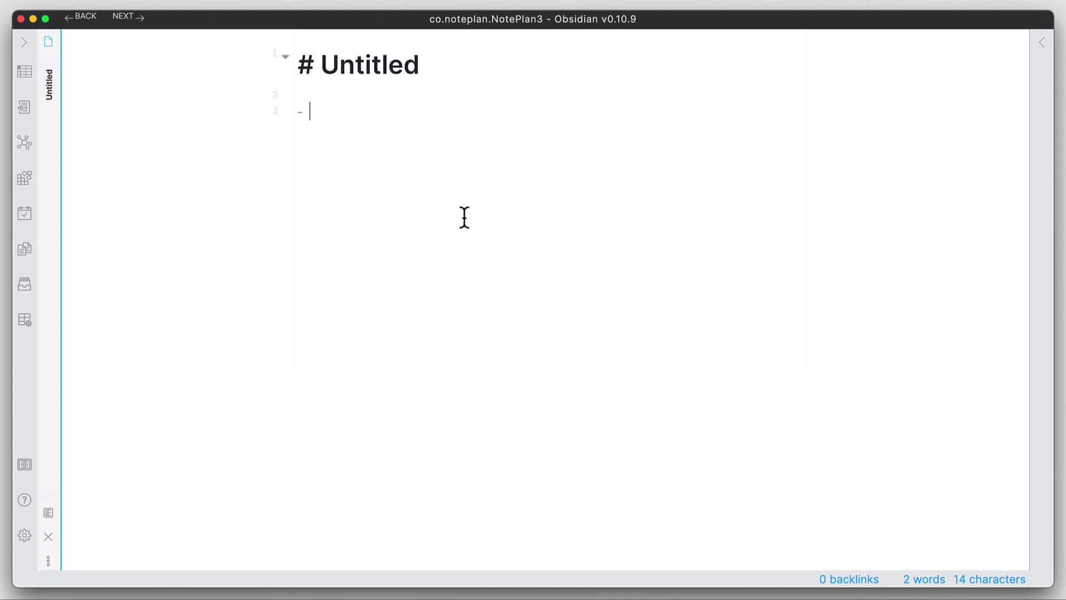
pyautogui.write('[ ]')
pyautogui.write('task -')
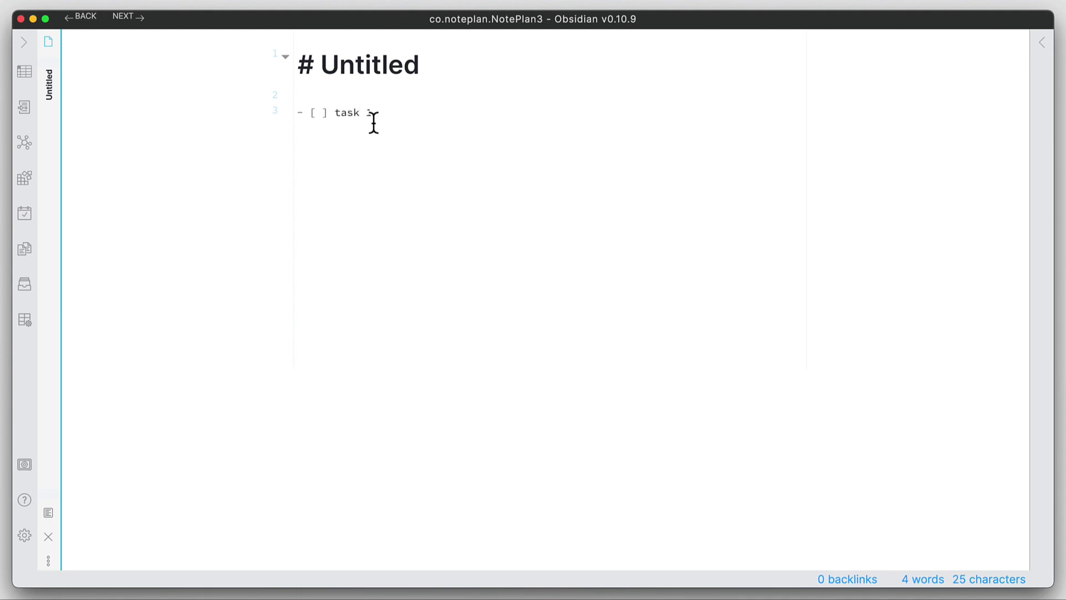
pyautogui.write(' #ta')
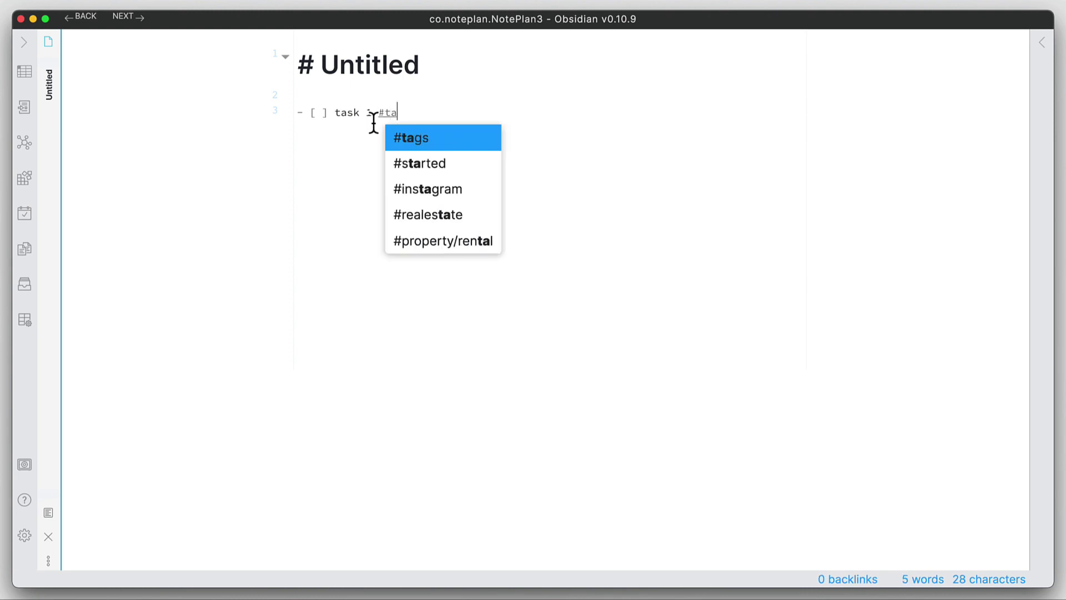
pyautogui.write('gs >')
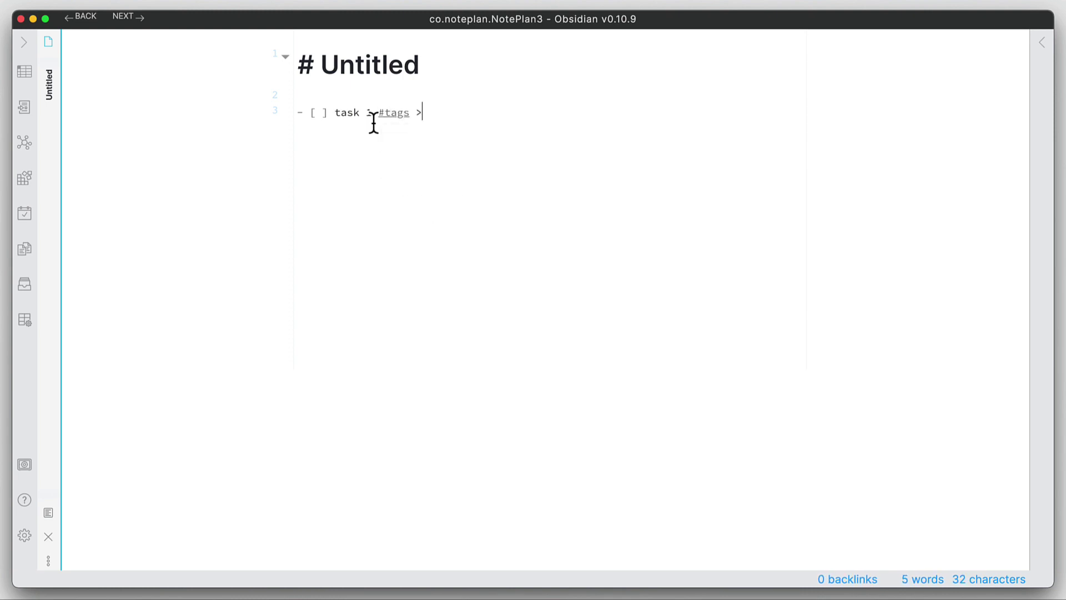
pyautogui.write('201')
pyautogui.press('BackSpace')
pyautogui.write('21-01-19')
# Step: Add a second, empty task line below task 1, marked completed with "- [x]"
pyautogui.press('Return')
pyautogui.press('super+Return')
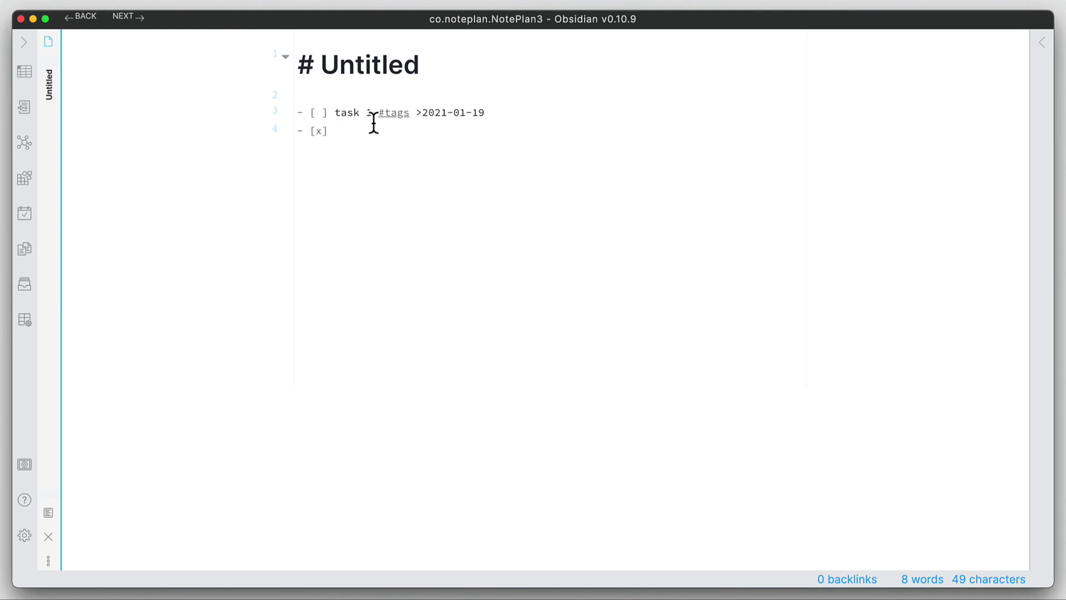
pyautogui.doubleClick(319, 131)
pyautogui.click(339, 133)
# Step: Preview the note and toggle the checkboxes of both tasks on and off
pyautogui.press('super+e')
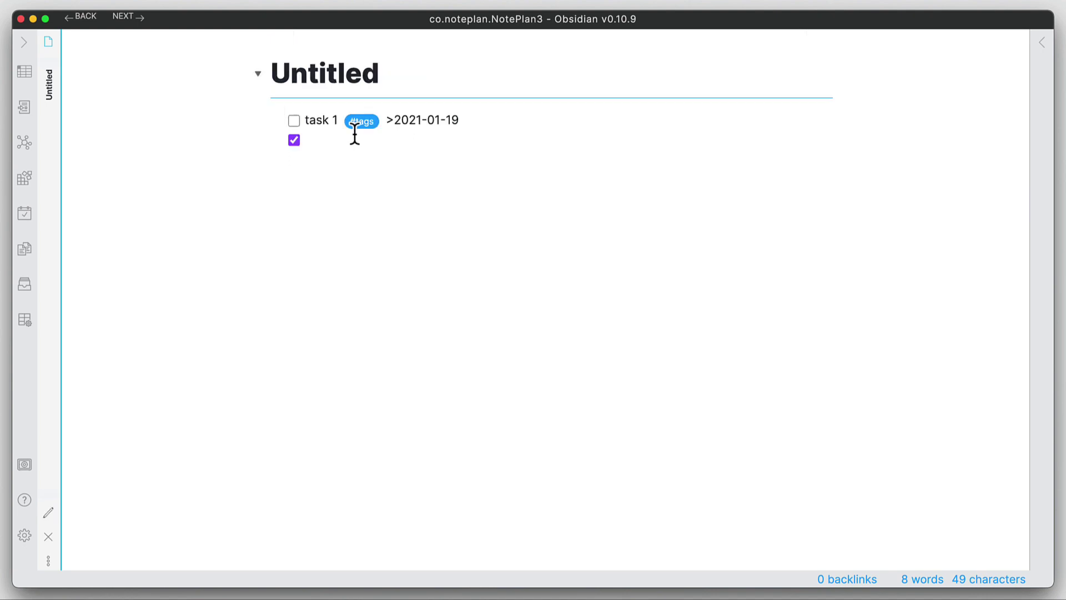
pyautogui.click(295, 120)
pyautogui.click(294, 120)
pyautogui.click(293, 140)
pyautogui.click(294, 138)
pyautogui.click(295, 136)
pyautogui.click(294, 132)
# Step: Show the sidebar with the calendar and change the note's heading to "Tasks"
pyautogui.press('super+shift+r')
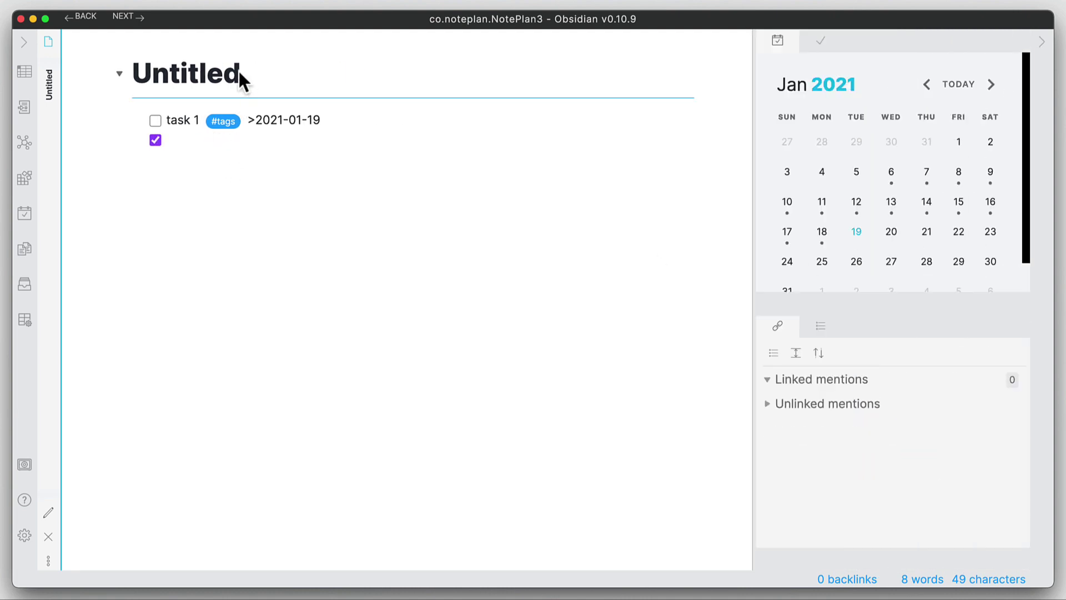
pyautogui.press('super+e')
pyautogui.moveTo(281, 64); pyautogui.dragTo(184, 62)
pyautogui.press('BackSpace')
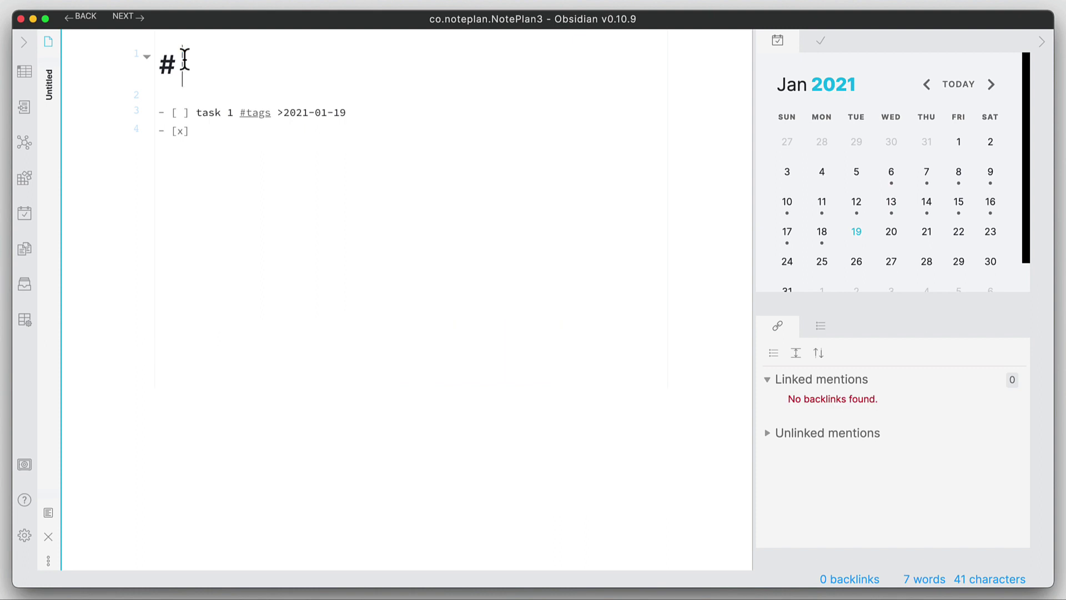
pyautogui.write('Tasks')
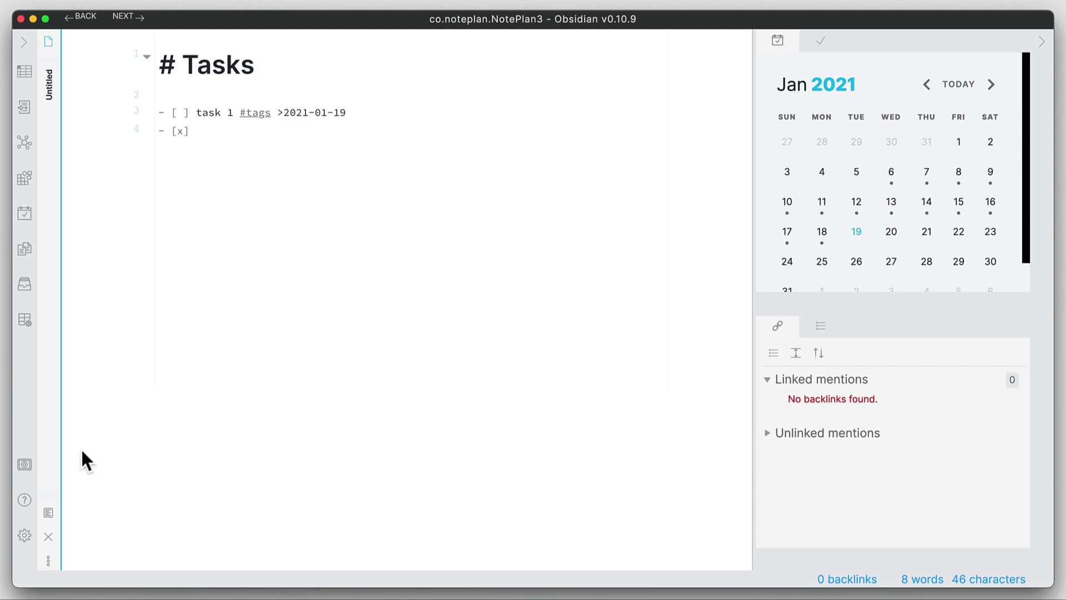
# Step: Move the open Tasks note into the lower sidebar group beside the backlinks and outline
pyautogui.moveTo(61, 458); pyautogui.dragTo(71, 458)
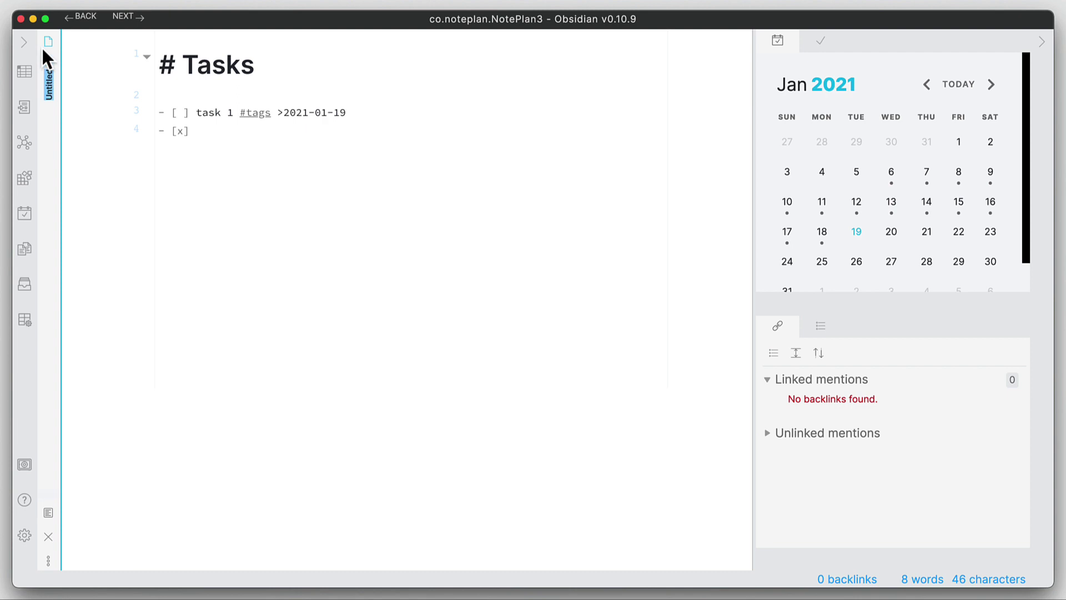
pyautogui.moveTo(47, 48); pyautogui.dragTo(841, 331)
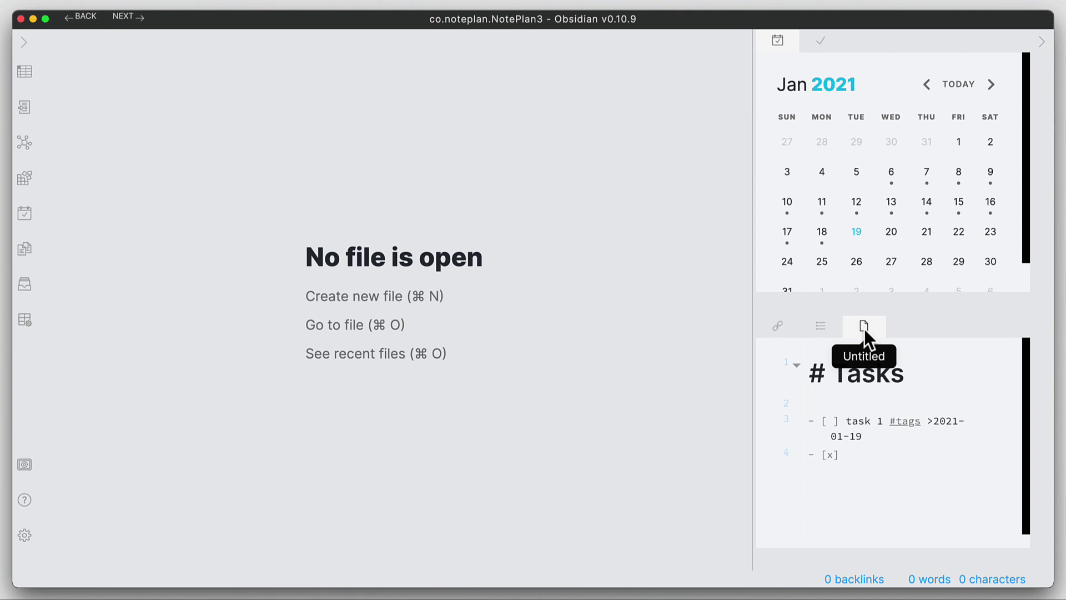
pyautogui.click(851, 409)
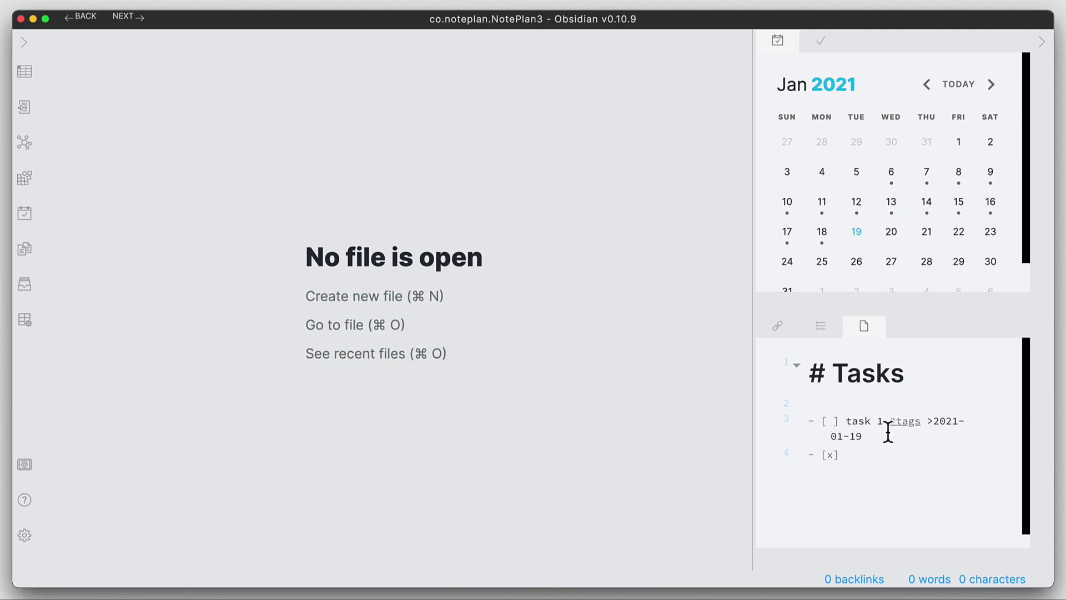
# Step: Create a blank note in the main area, close it, and highlight the task 1 line in the docked note
pyautogui.click(400, 297)
pyautogui.press('super+w')
pyautogui.moveTo(861, 437); pyautogui.dragTo(787, 429)
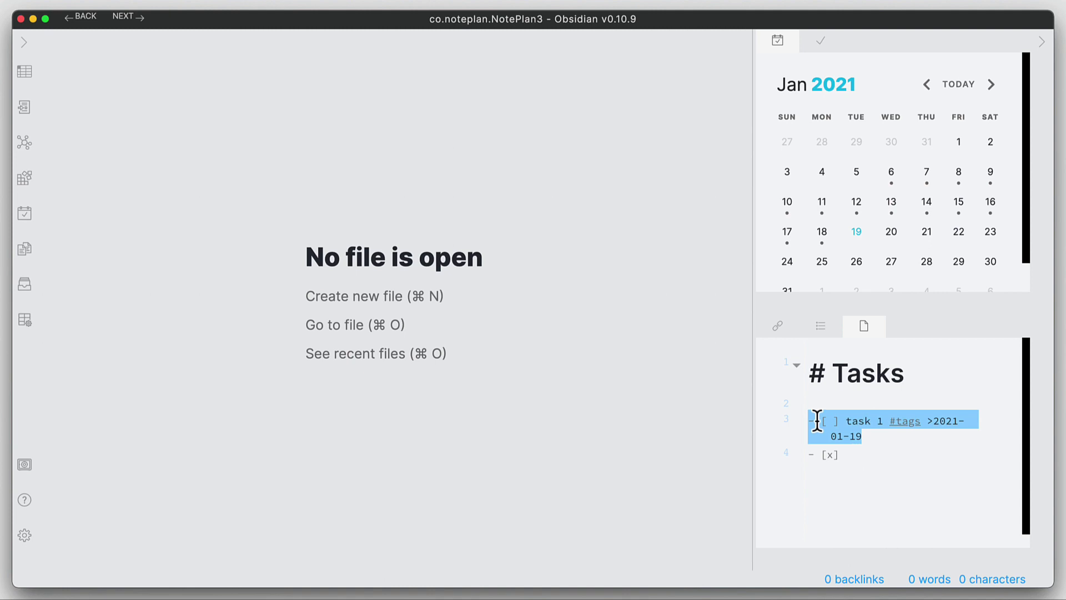
# Step: Search all notes for the exact phrase "- [ ]" and compare the matches with the docked task's checkbox syntax
pyautogui.press('super+shift+e')
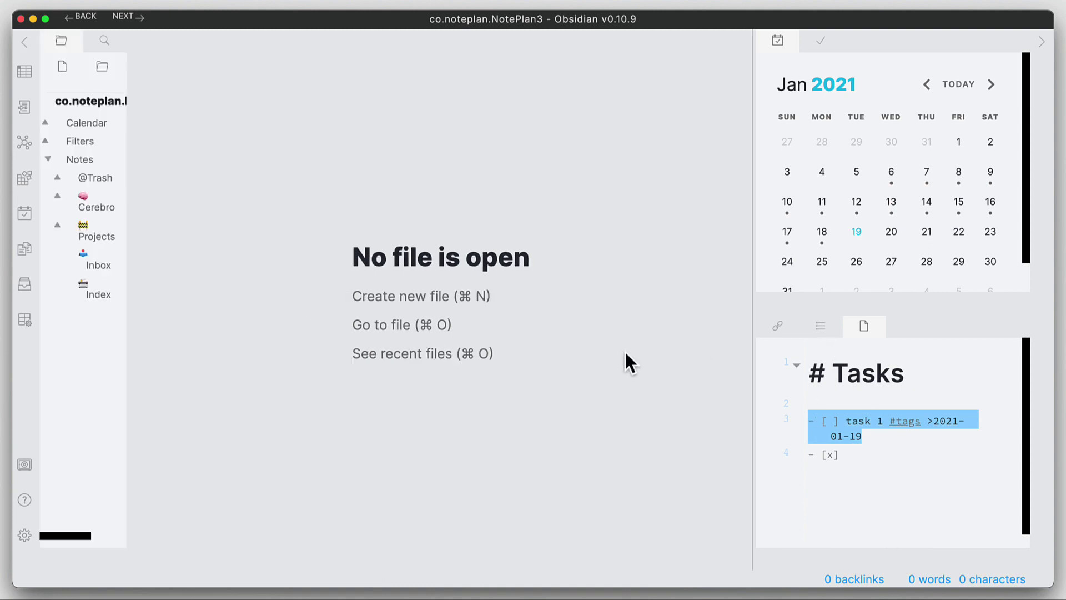
pyautogui.click(104, 41)
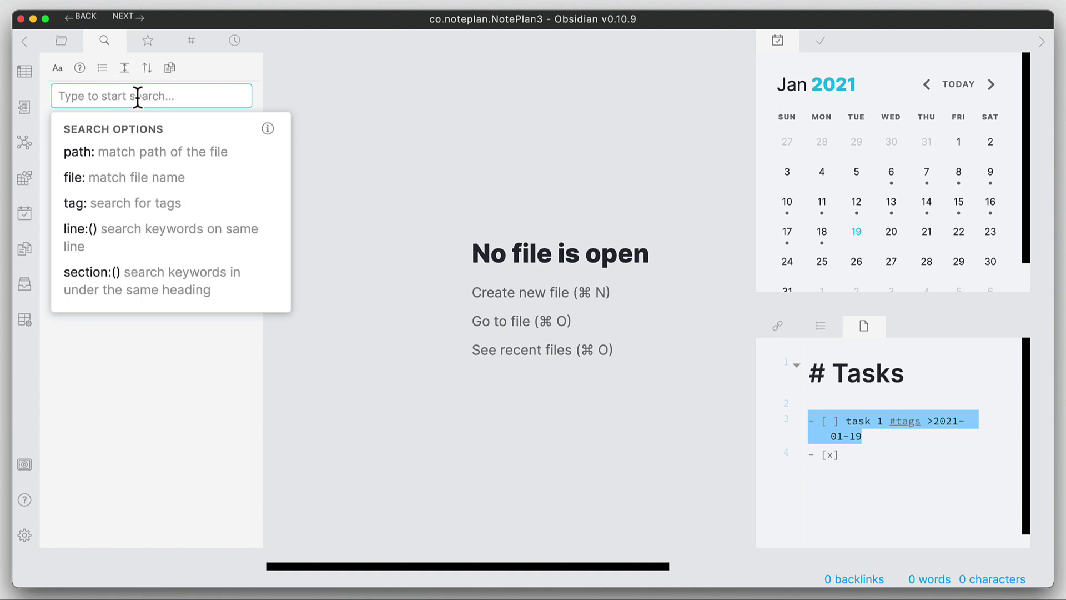
pyautogui.click(324, 92)
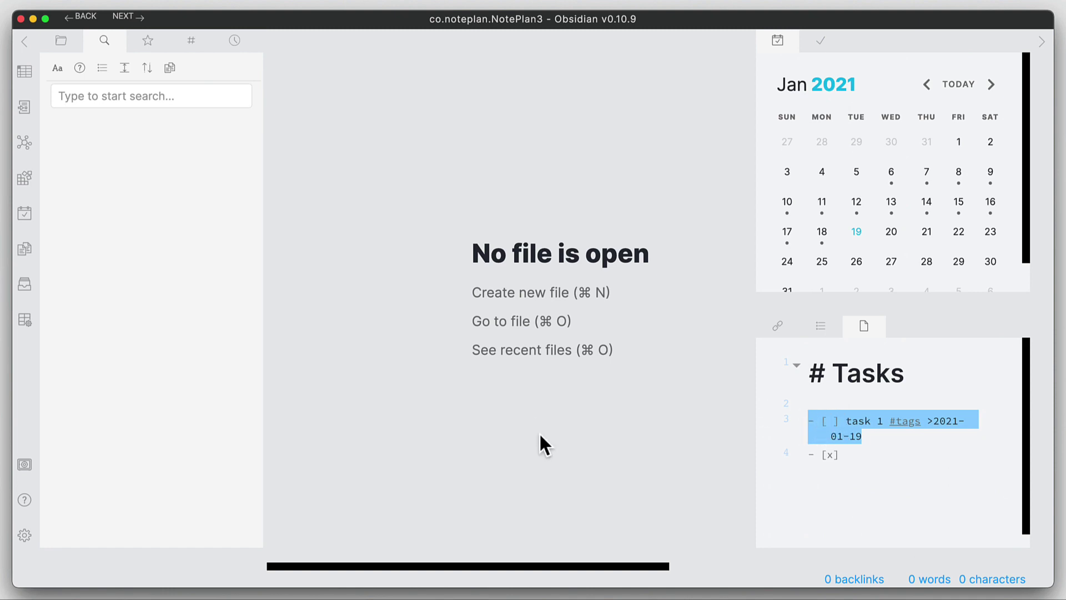
pyautogui.click(92, 97)
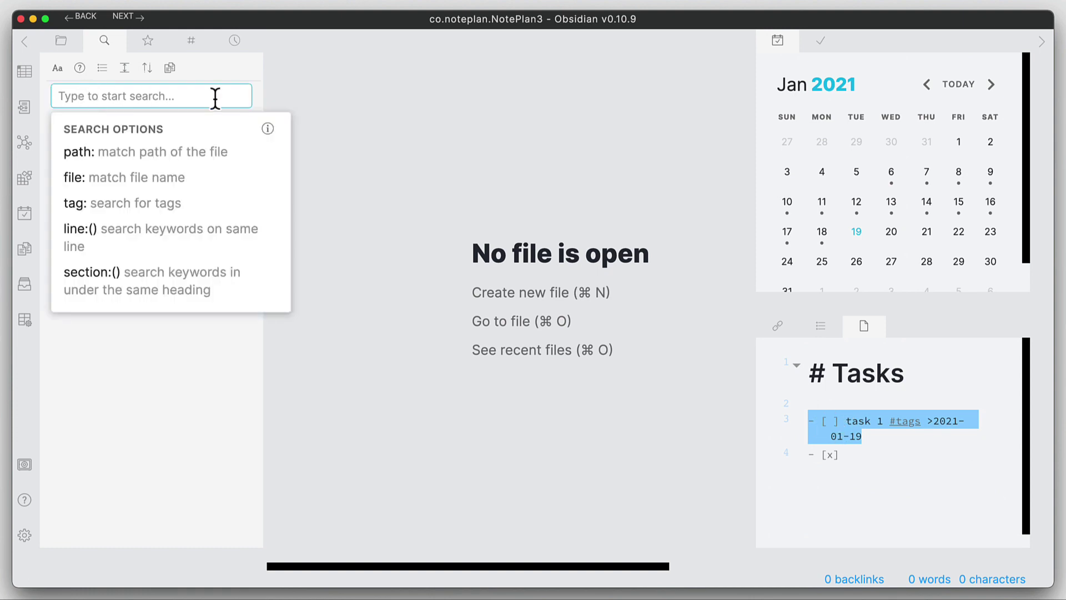
pyautogui.write('- []')
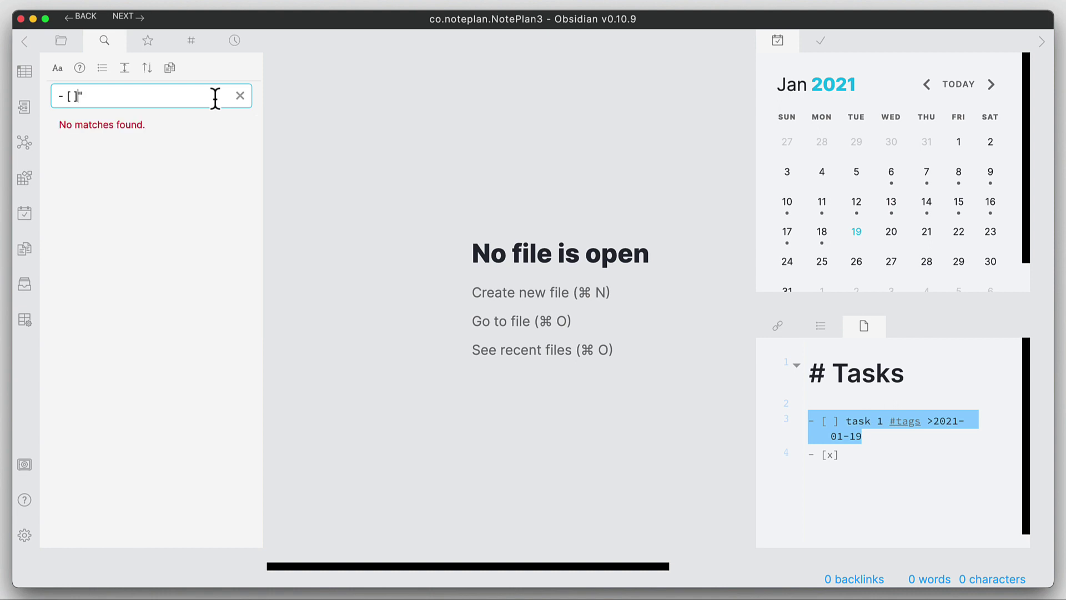
pyautogui.write('"')
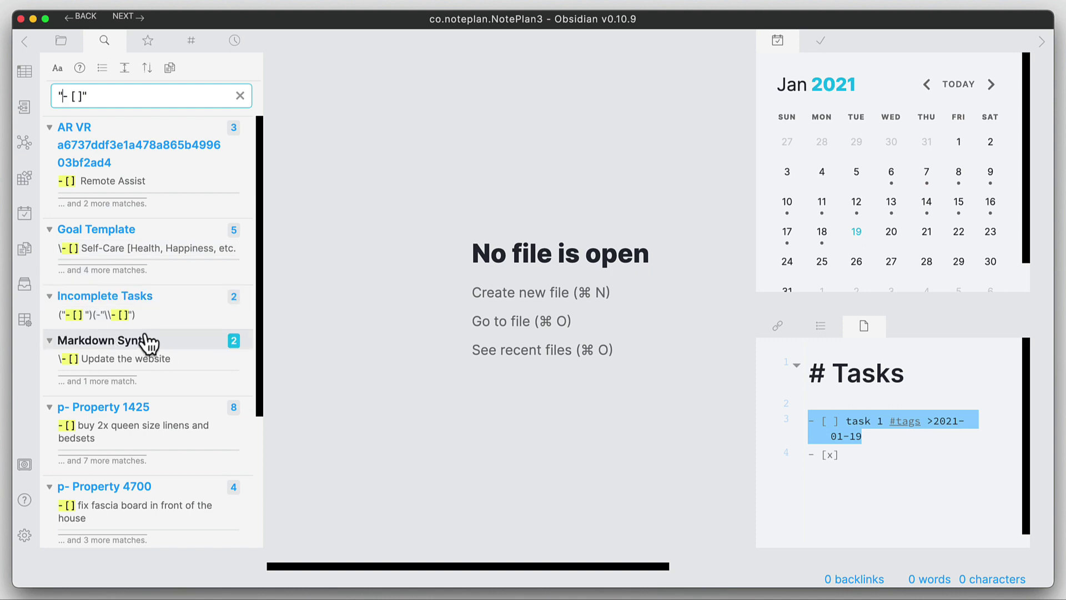
pyautogui.click(838, 426)
pyautogui.moveTo(840, 424); pyautogui.dragTo(806, 428)
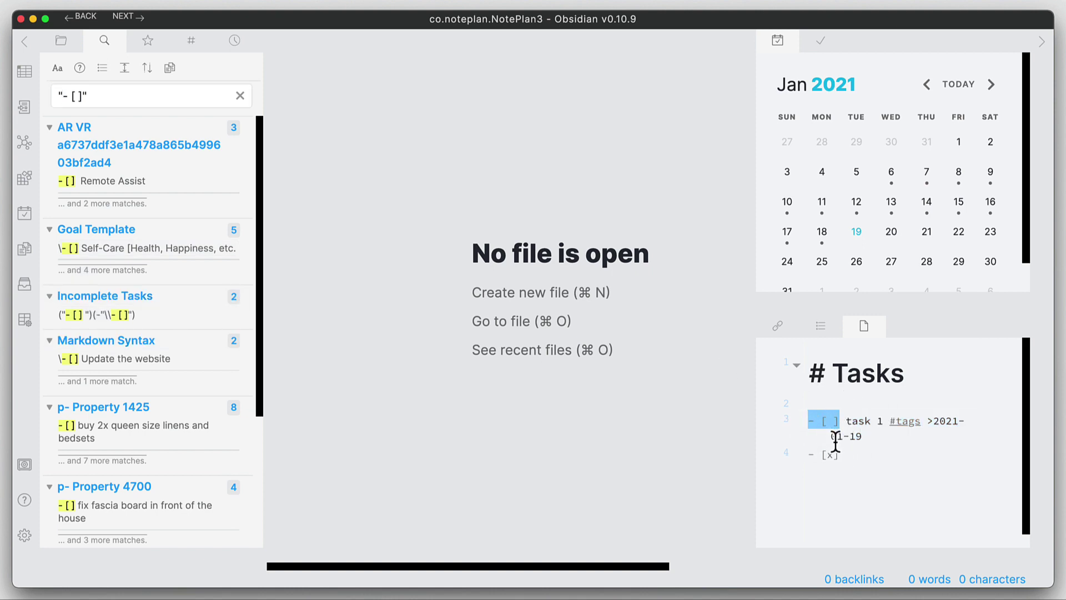
pyautogui.click(258, 322)
pyautogui.moveTo(259, 322); pyautogui.dragTo(261, 260)
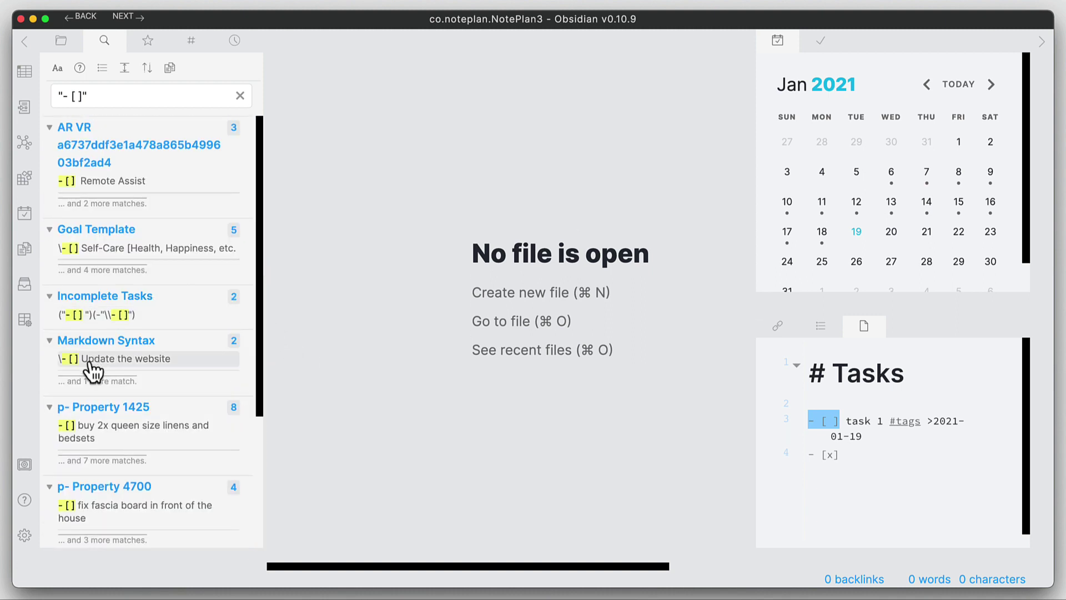
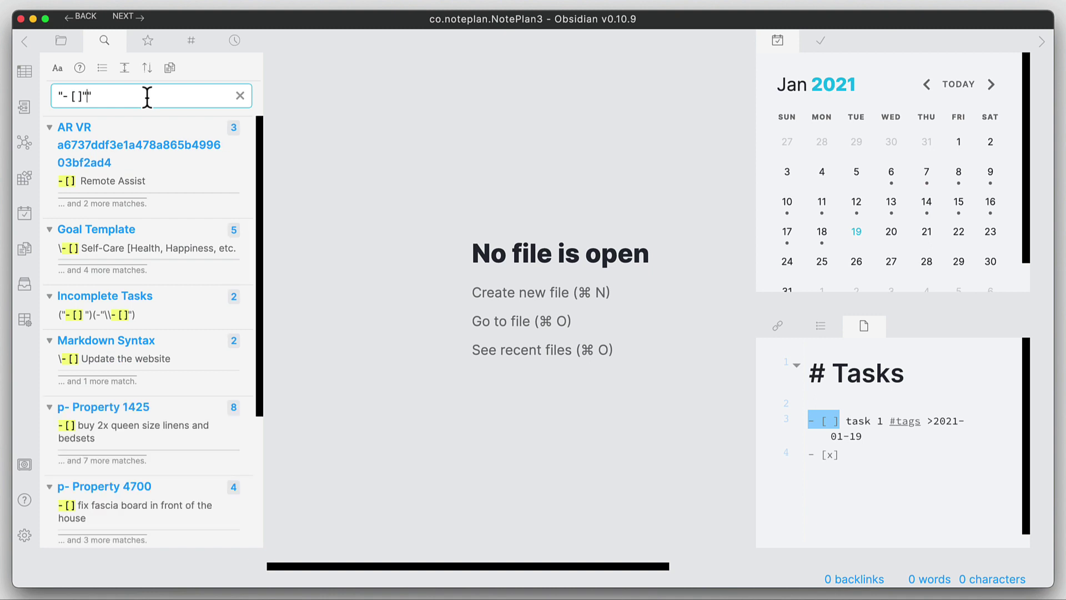
# Step: Refine the search to ("- [ ]")(-"\\- [ ]") to exclude notes with escaped checkboxes, and review the matches
pyautogui.write('-"- [ ')
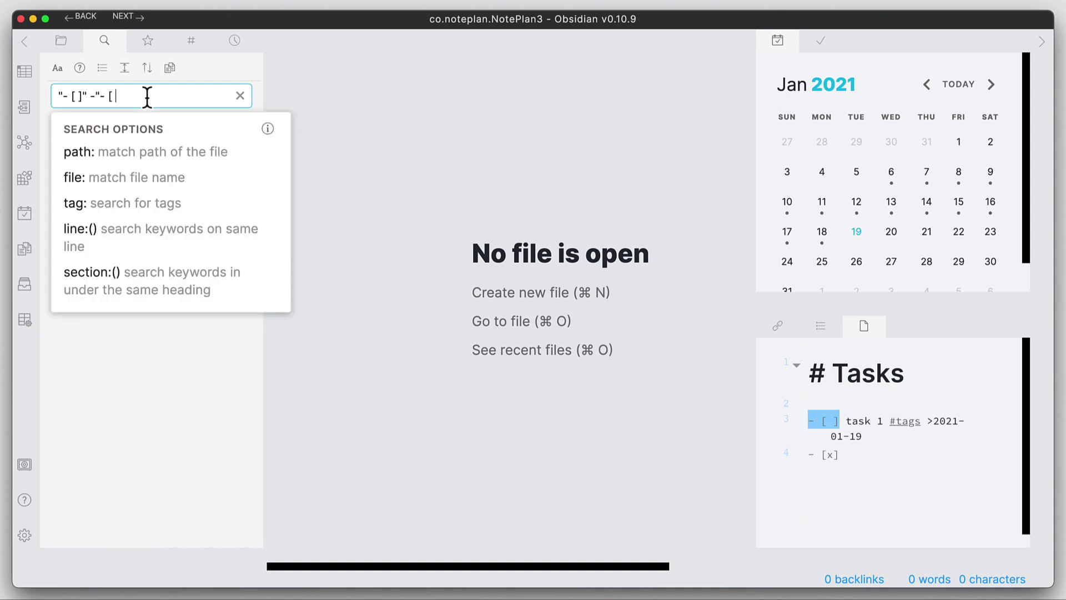
pyautogui.write(']')
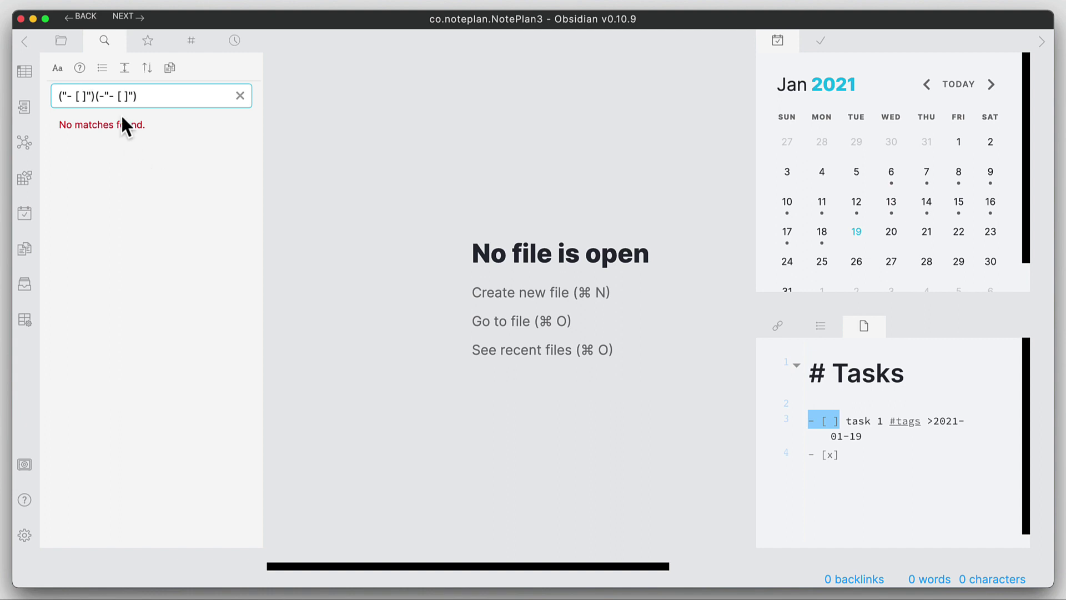
pyautogui.write('\\\\')
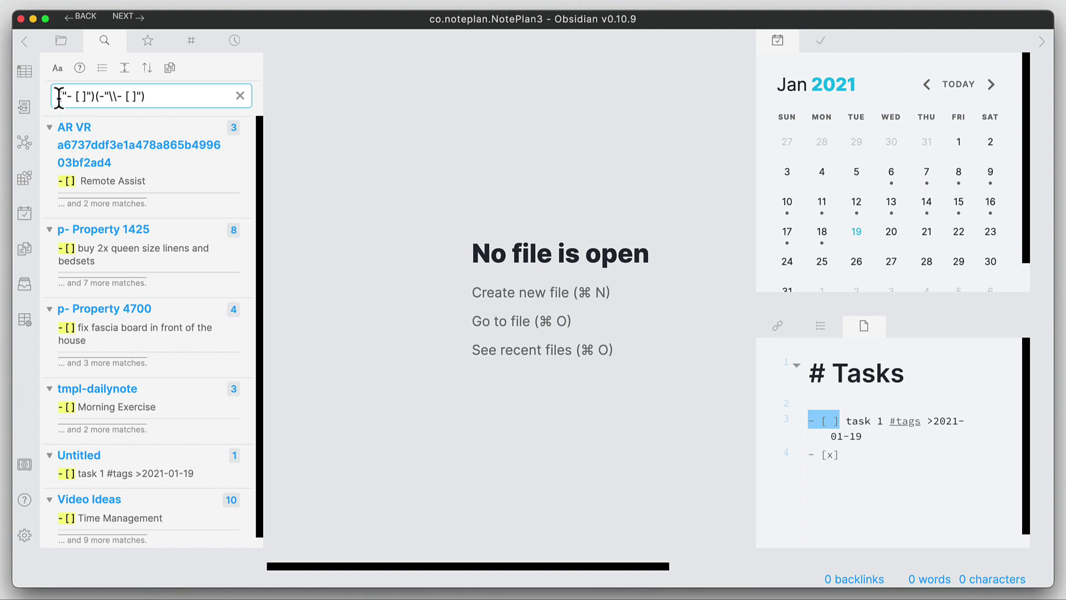
pyautogui.moveTo(58, 97); pyautogui.dragTo(95, 98)
pyautogui.click(152, 97)
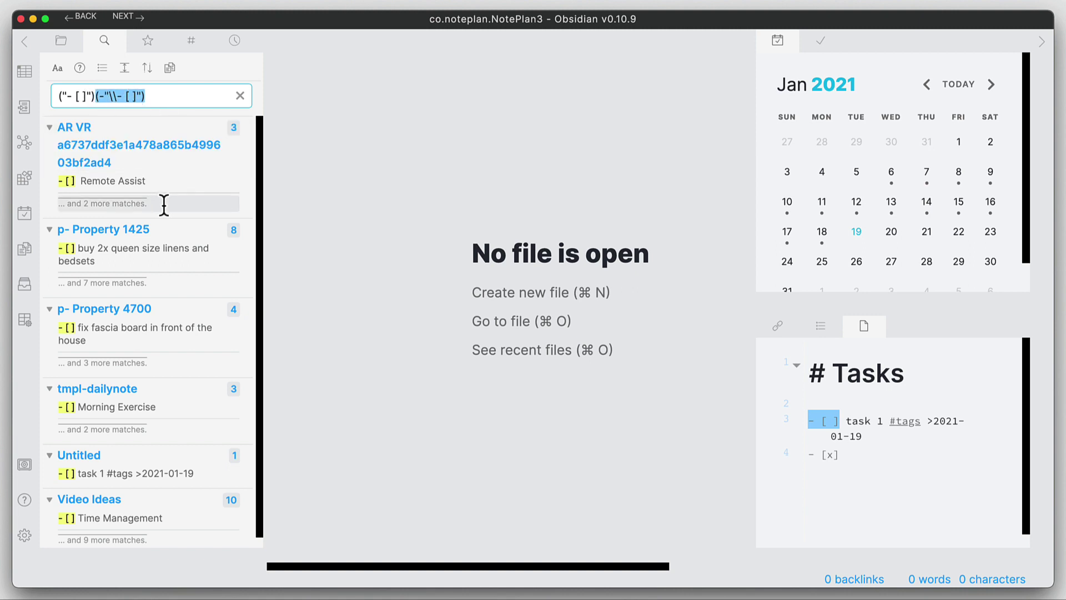
pyautogui.scroll(-2, 255, 164)
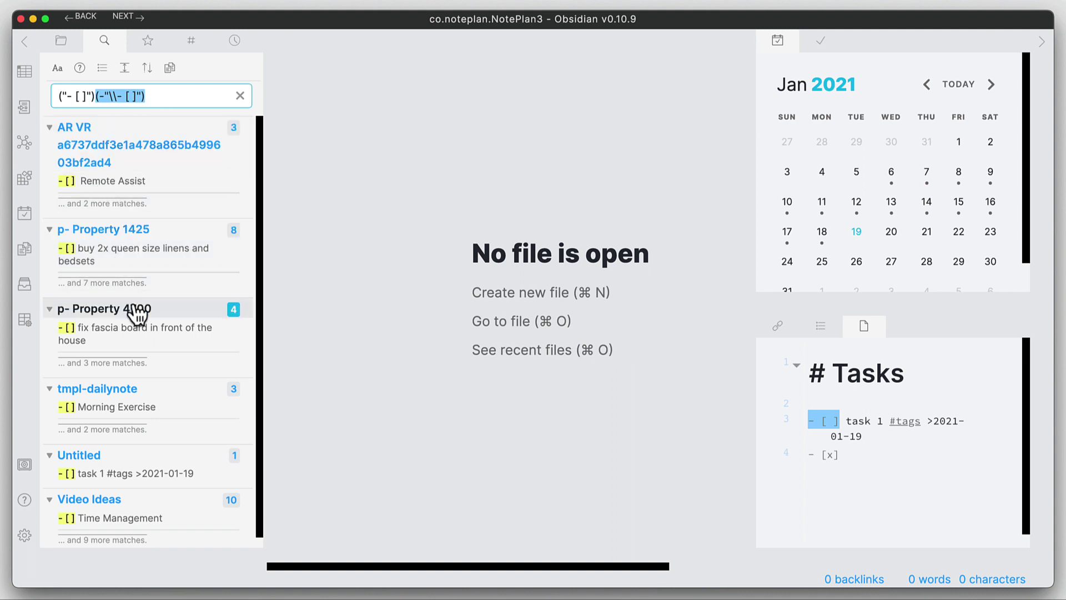
pyautogui.scroll(-1, 133, 309)
pyautogui.scroll(1, 127, 308)
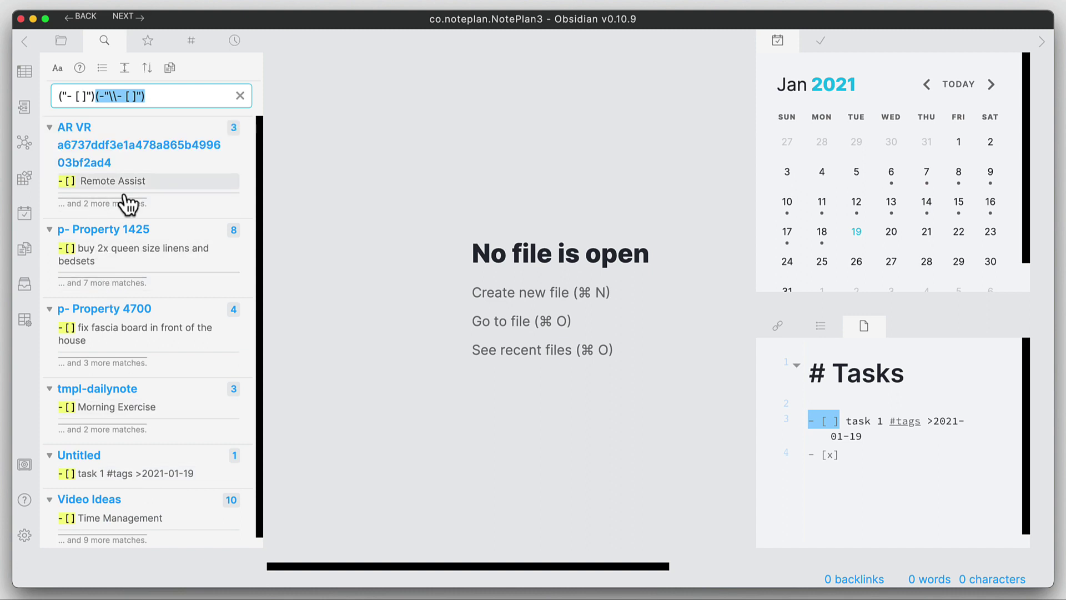
# Step: Open the Untitled note from the search results and delete it
pyautogui.click(119, 476)
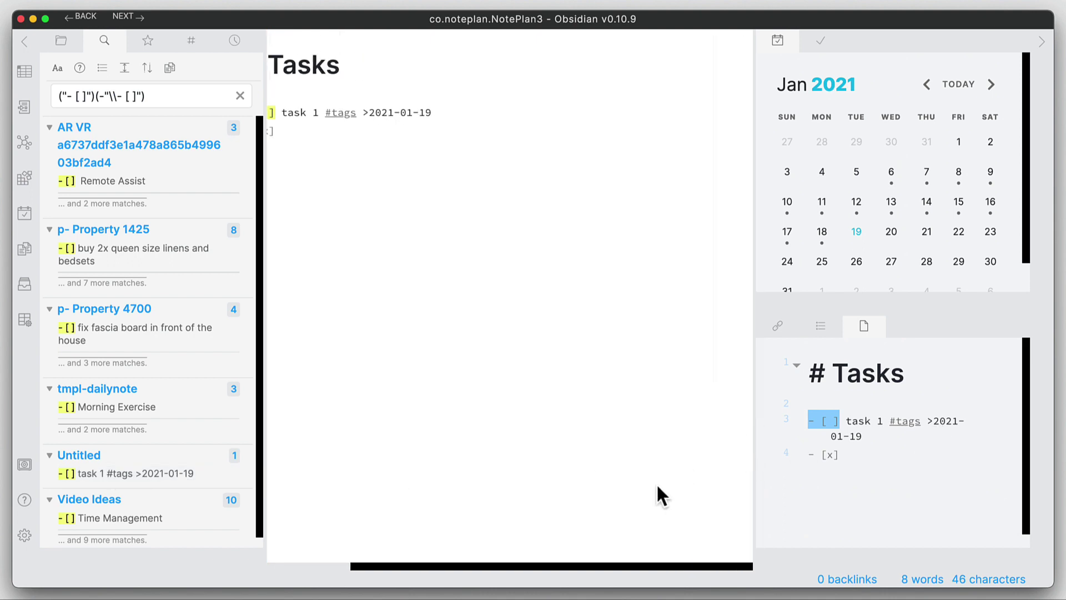
pyautogui.hscroll(-5, 612, 565)
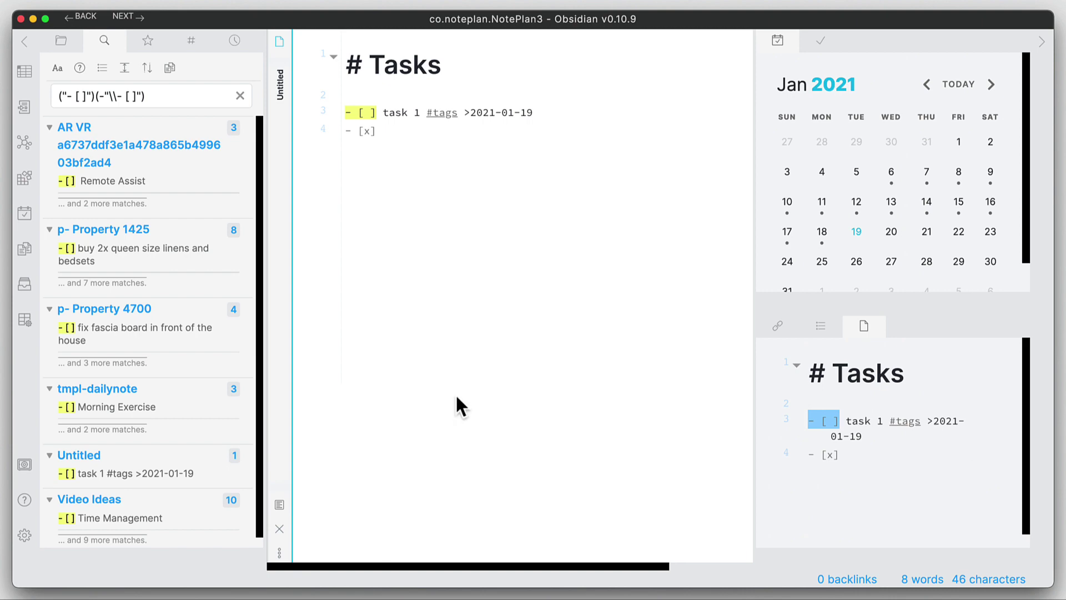
pyautogui.press('super+BackSpace')
pyautogui.click(562, 368)
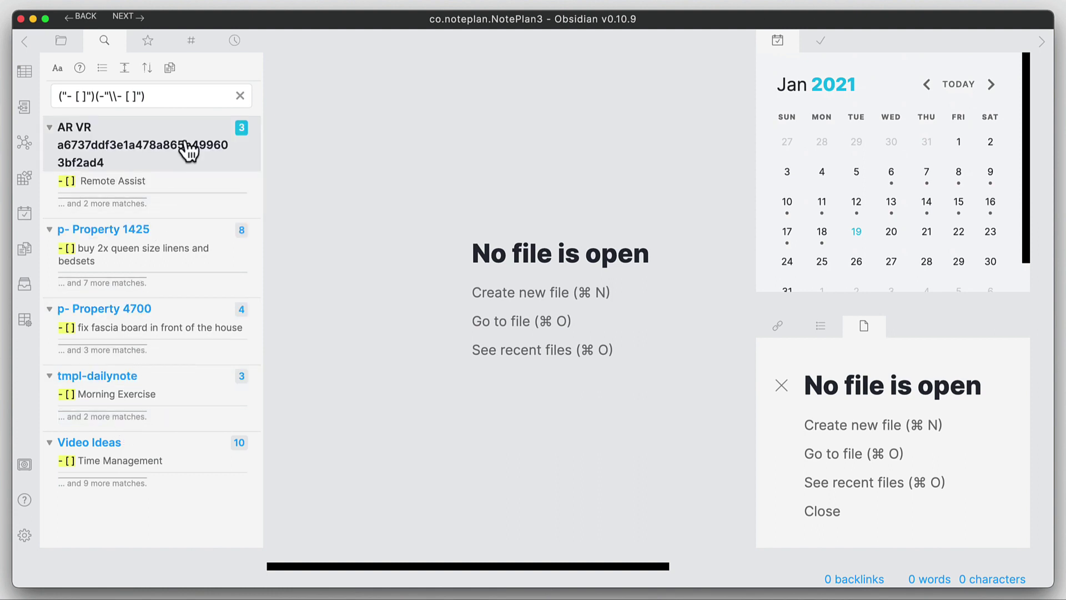
# Step: Add the current search ("- [ ]")(-"\\- [ ]") to the starred items
pyautogui.click(147, 40)
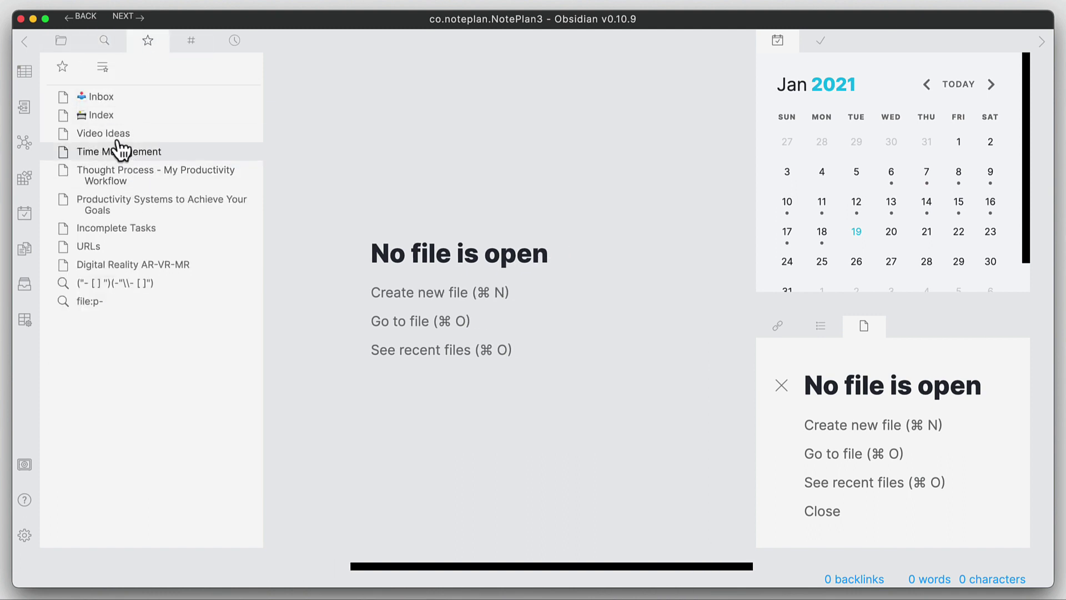
pyautogui.click(102, 70)
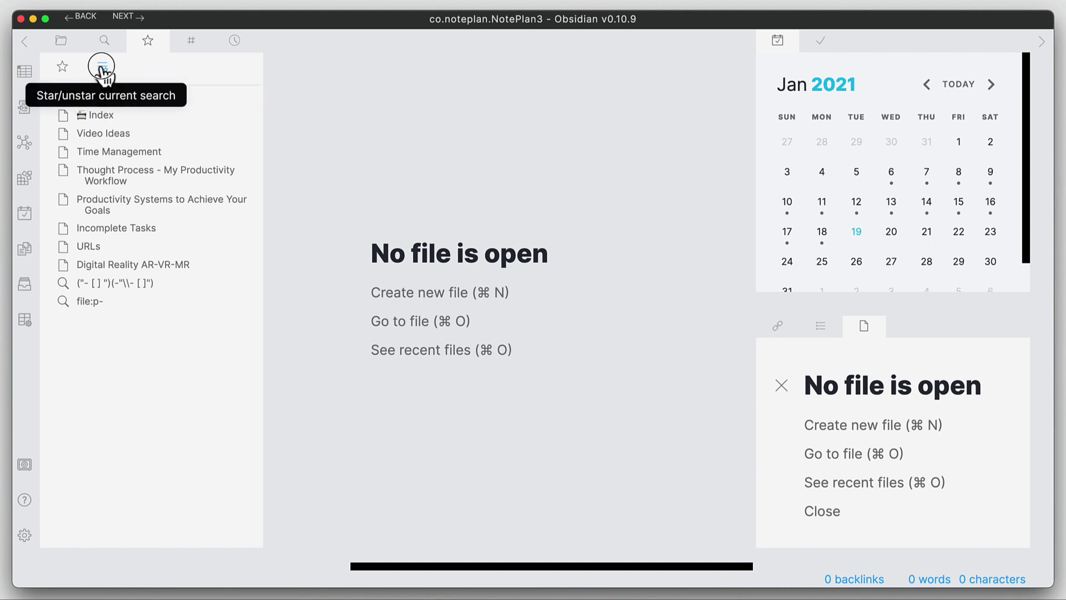
pyautogui.click(102, 67)
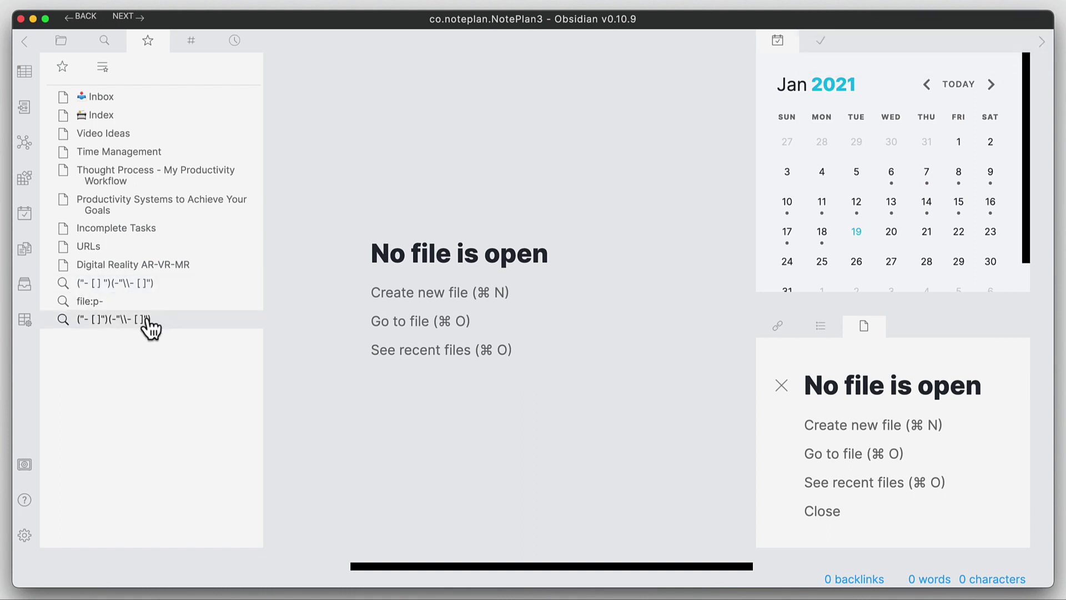
# Step: Remove the duplicate ("- [ ]")(-"\\- [ ]") search from the starred items, run the original starred search and close the empty docked pane
pyautogui.rightClick(153, 321)
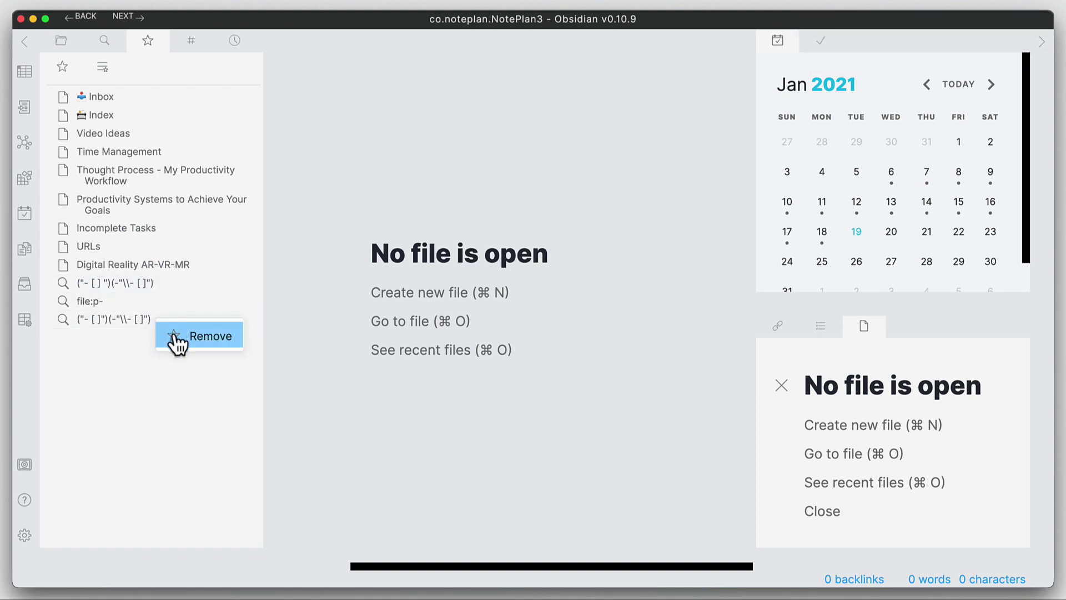
pyautogui.click(175, 333)
pyautogui.click(123, 286)
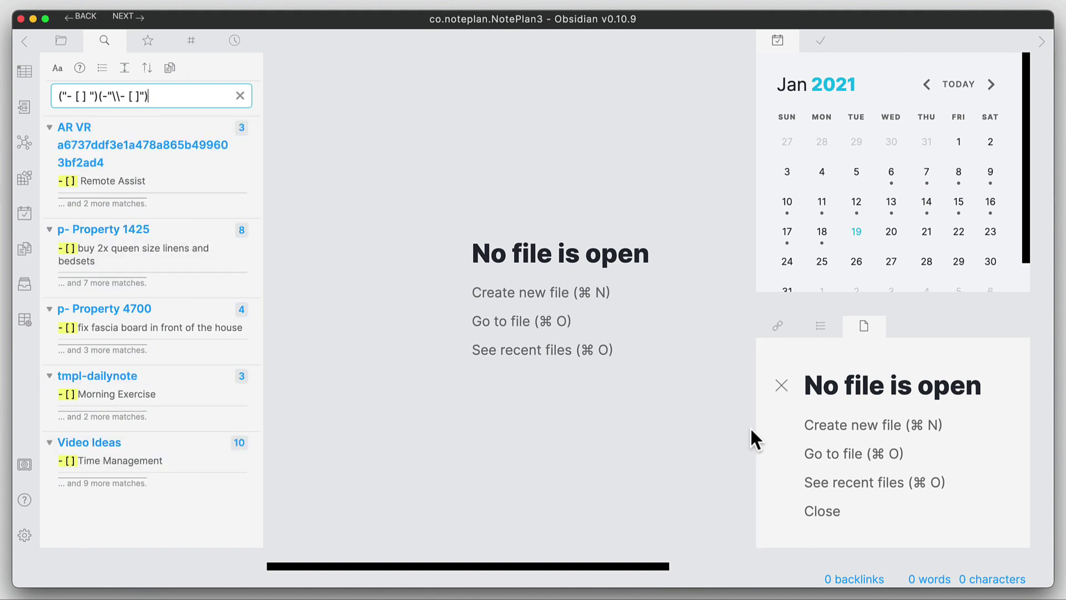
pyautogui.click(781, 388)
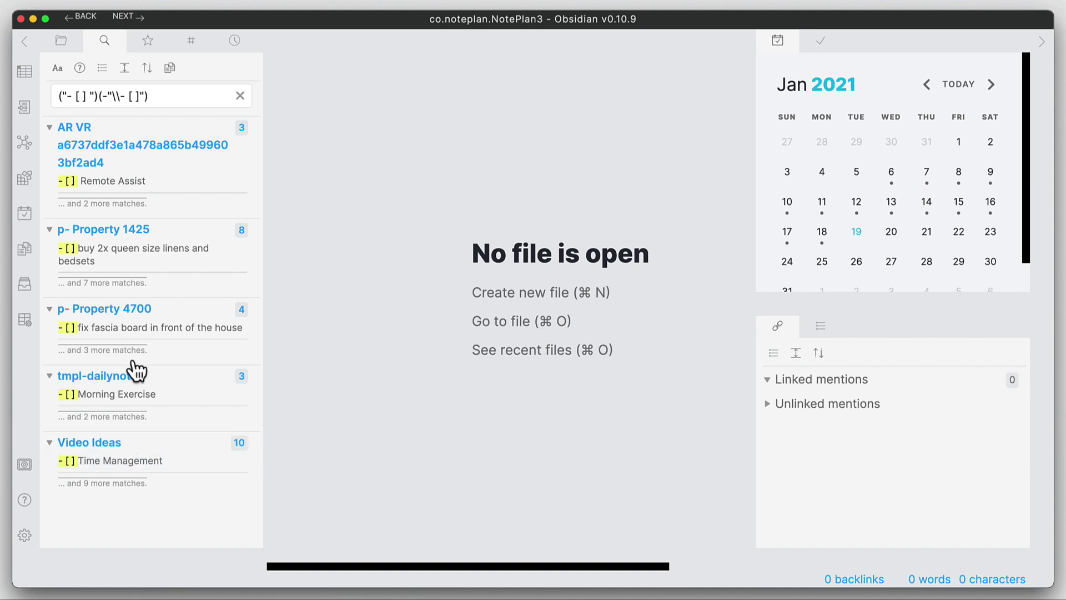
# Step: Expand the Projects folder and examine the task lists in the p- Property 1425, p- Property 4700 and p- Property 1125 notes
pyautogui.click(59, 50)
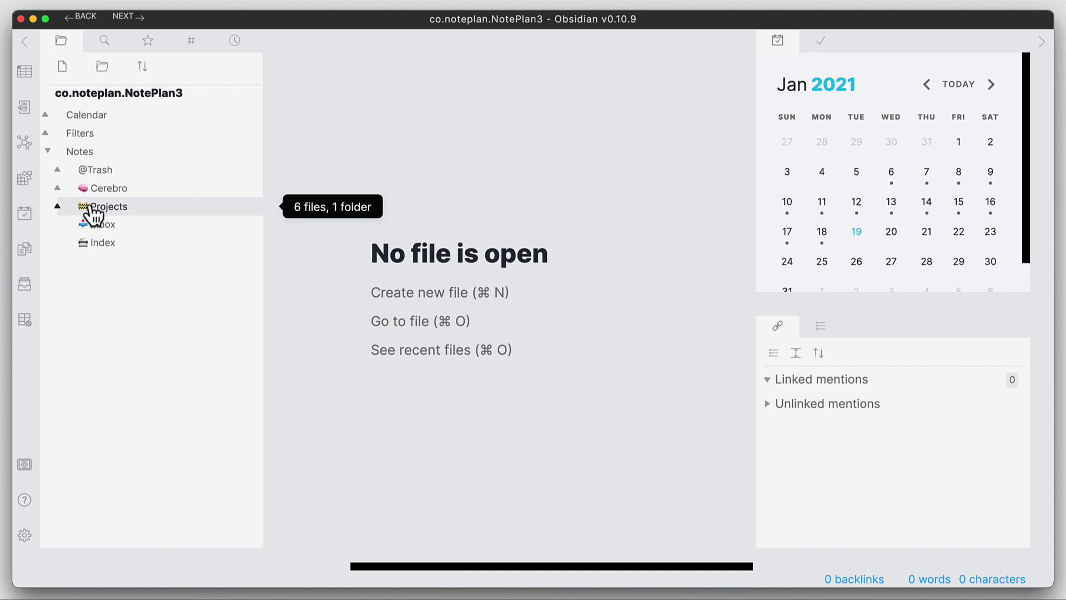
pyautogui.click(58, 206)
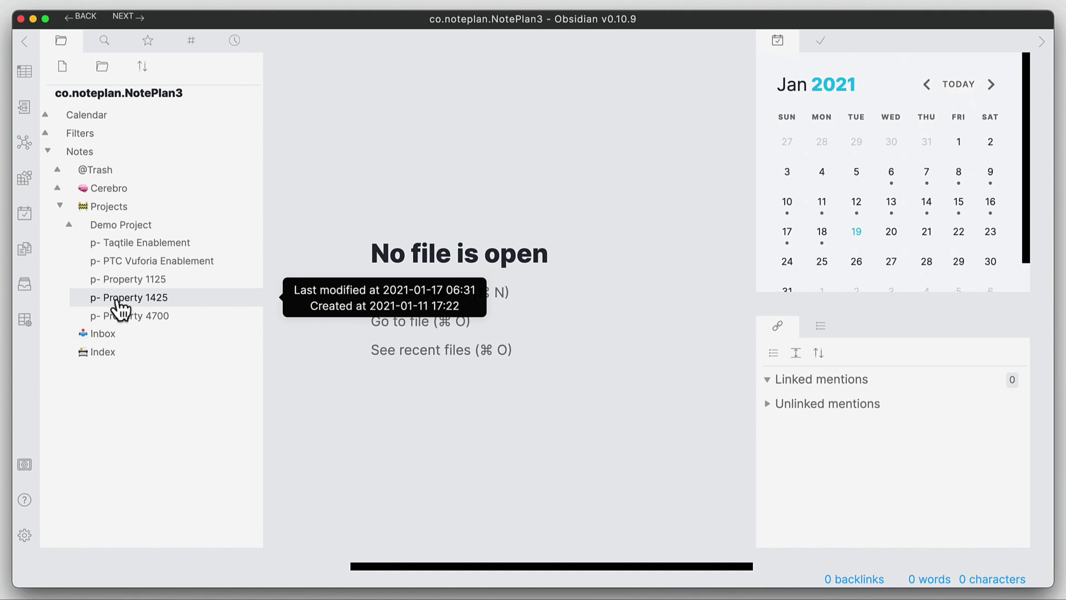
pyautogui.click(119, 299)
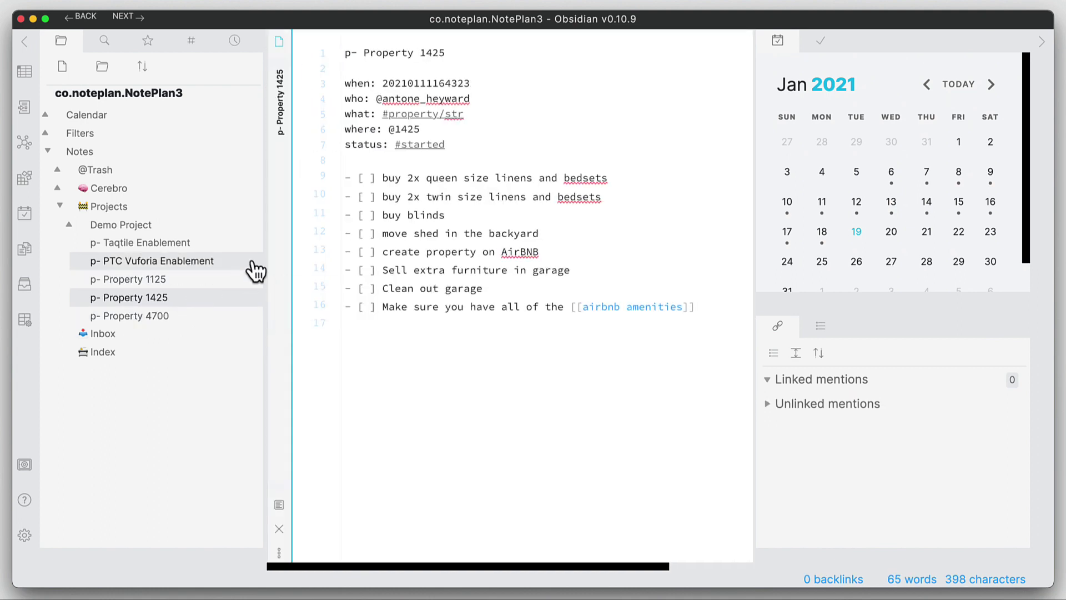
pyautogui.click(142, 323)
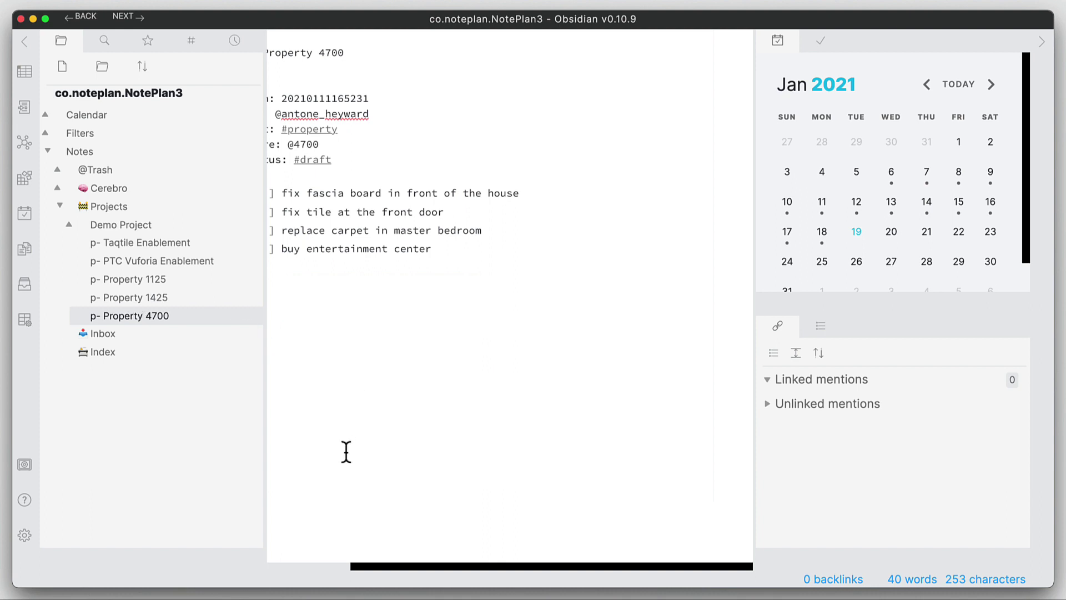
pyautogui.moveTo(357, 566); pyautogui.dragTo(303, 565)
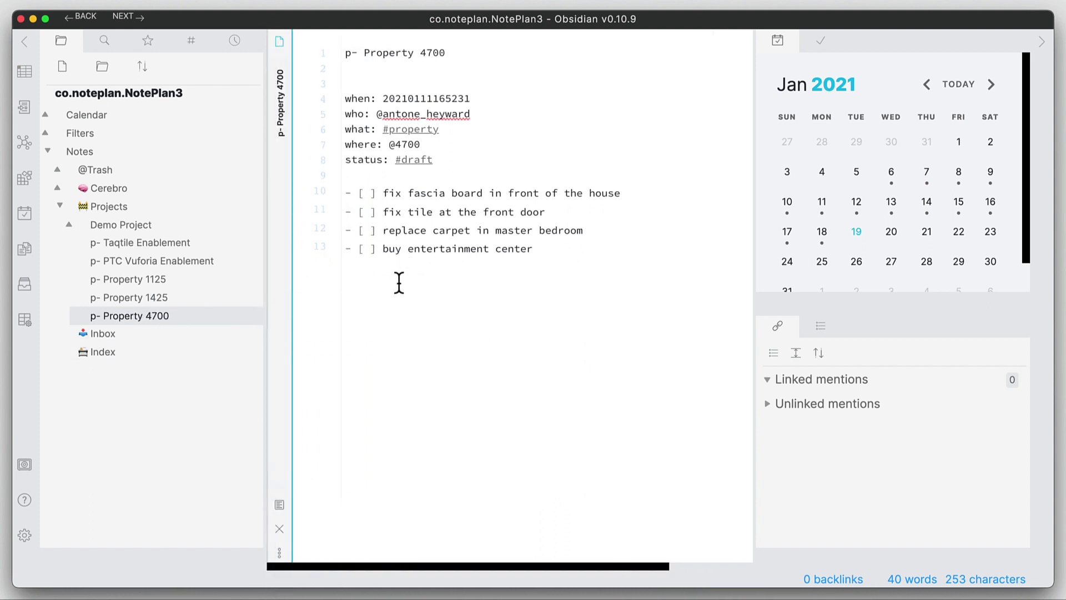
pyautogui.click(136, 299)
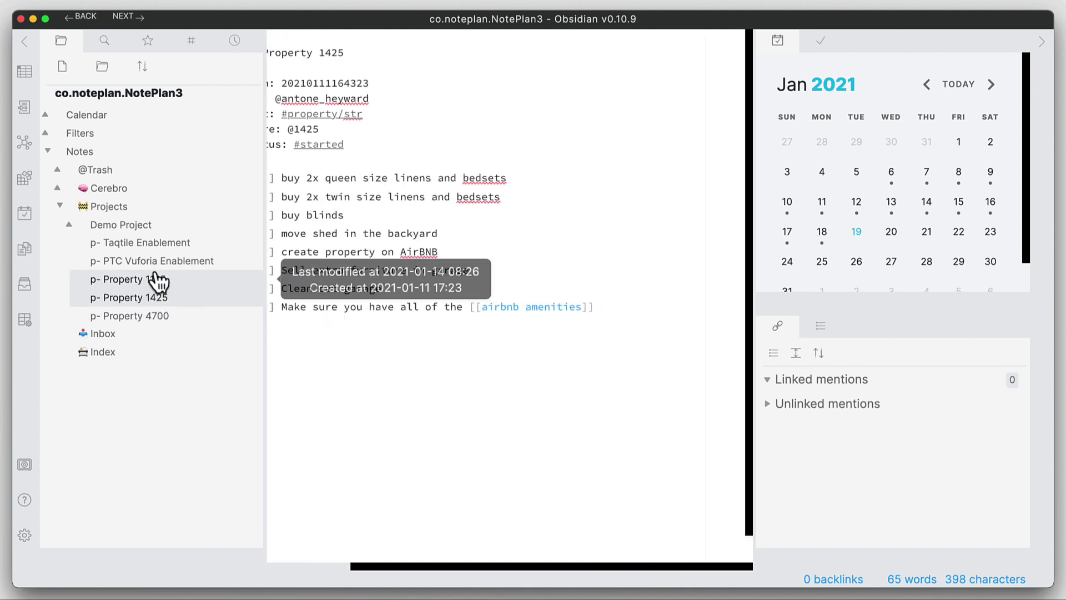
pyautogui.click(124, 280)
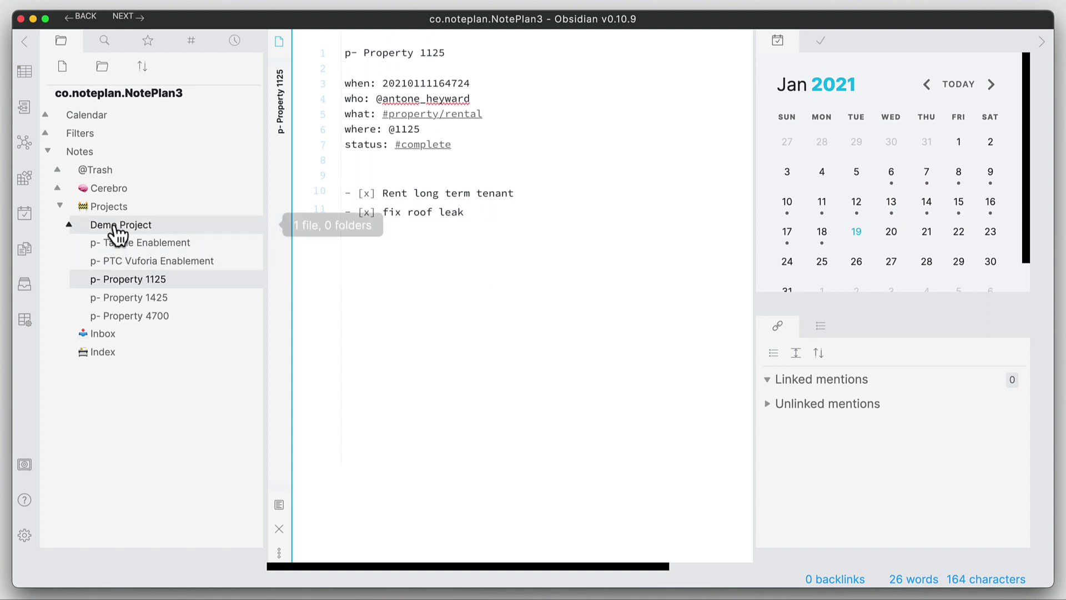
# Step: Expand the Demo Project folder and view its Welcome to NotePlan note
pyautogui.click(69, 225)
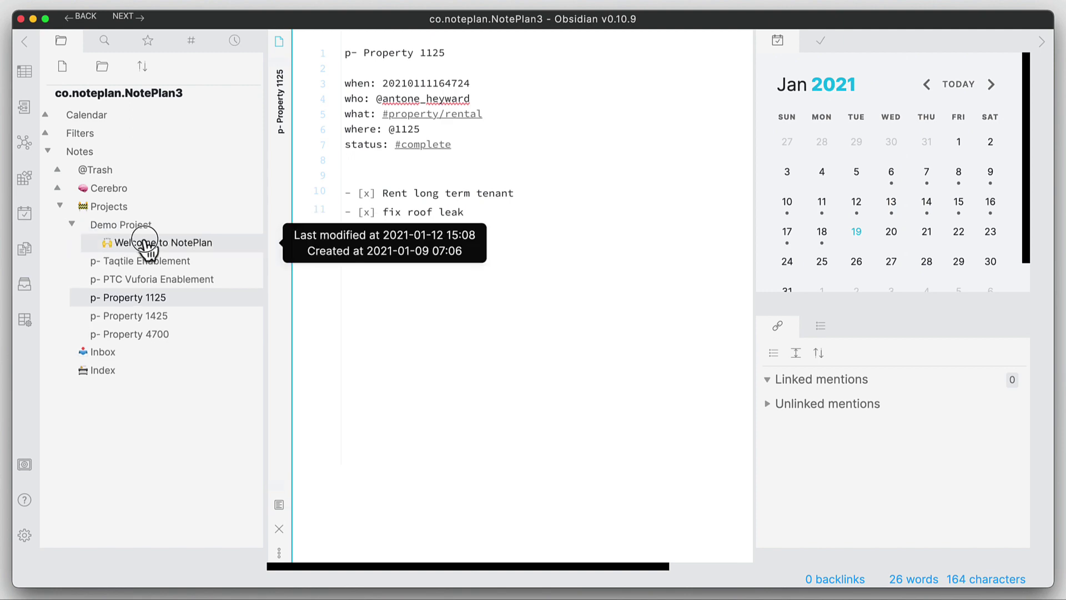
pyautogui.click(126, 242)
pyautogui.click(388, 292)
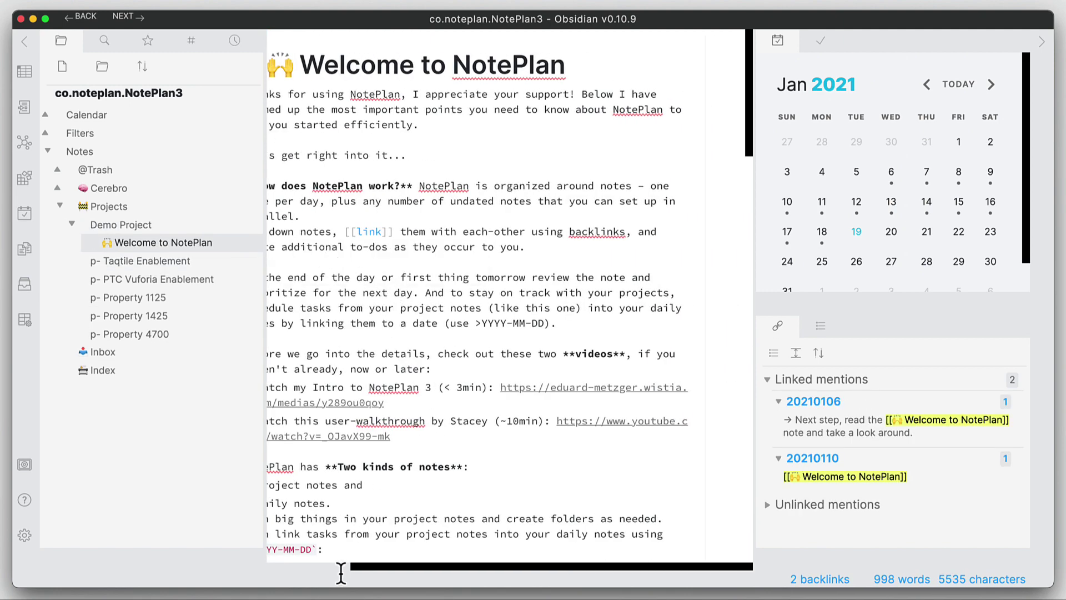
pyautogui.hscroll(-5, 345, 564)
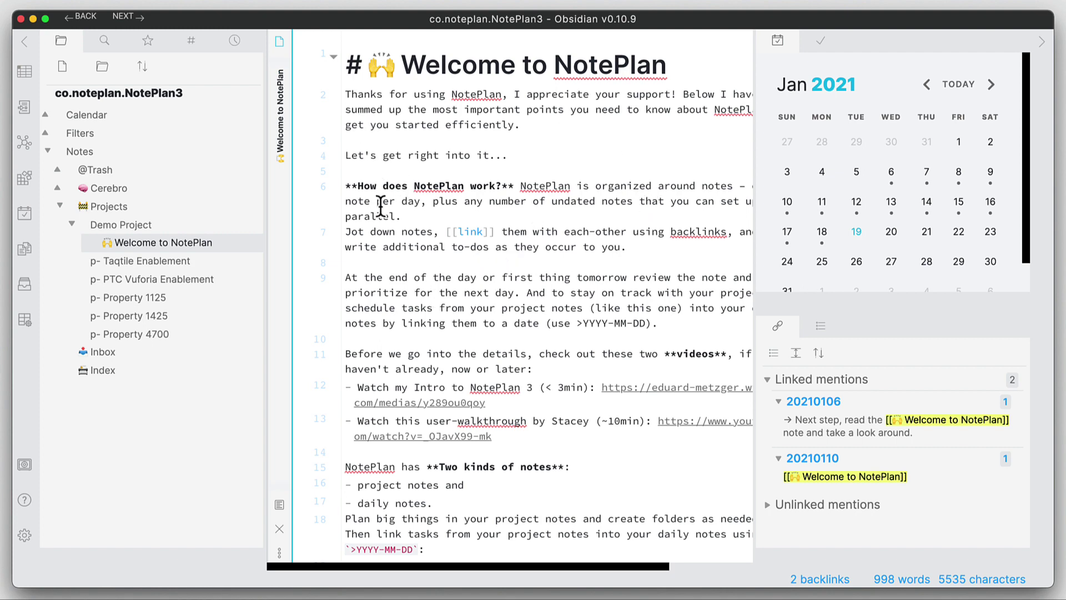
# Step: Reopen the p- Property 4700 note and examine its list of incomplete tasks
pyautogui.click(135, 333)
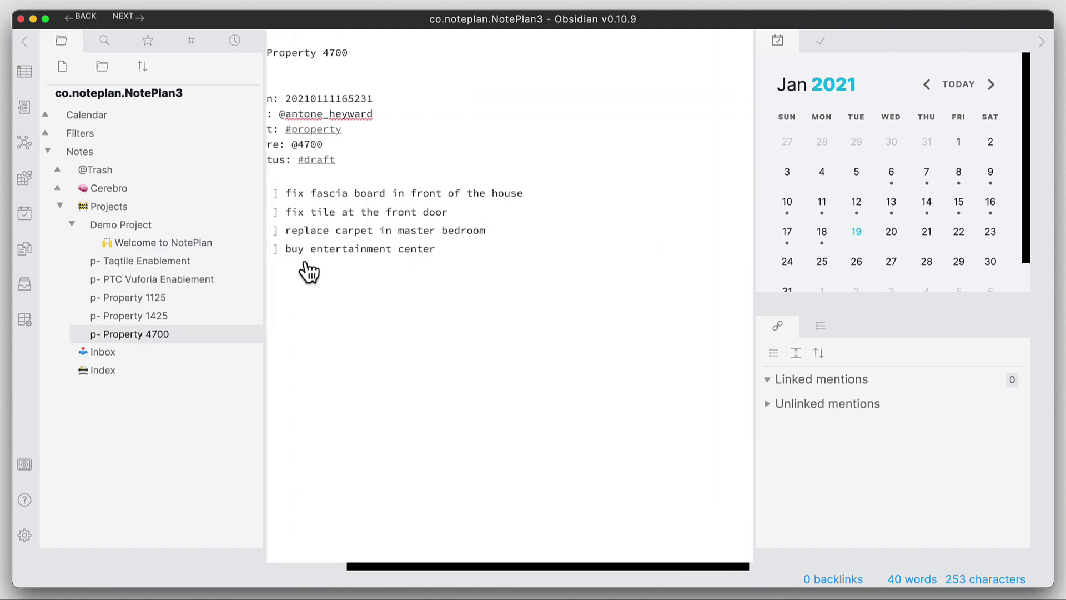
pyautogui.moveTo(326, 192); pyautogui.dragTo(381, 303)
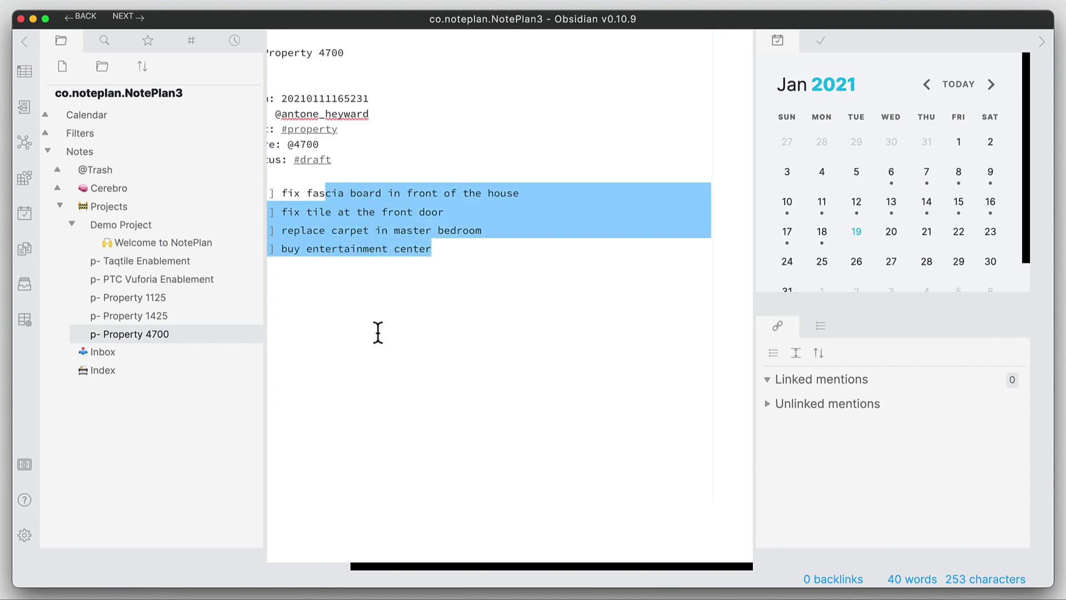
pyautogui.moveTo(368, 564); pyautogui.dragTo(337, 563)
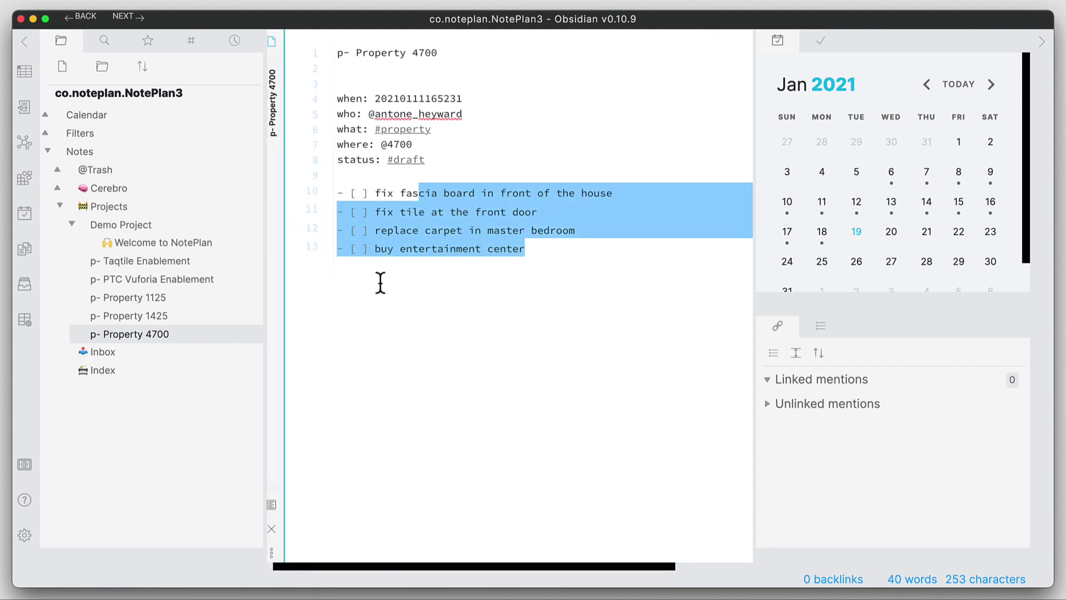
pyautogui.moveTo(147, 333)
pyautogui.click(462, 250)
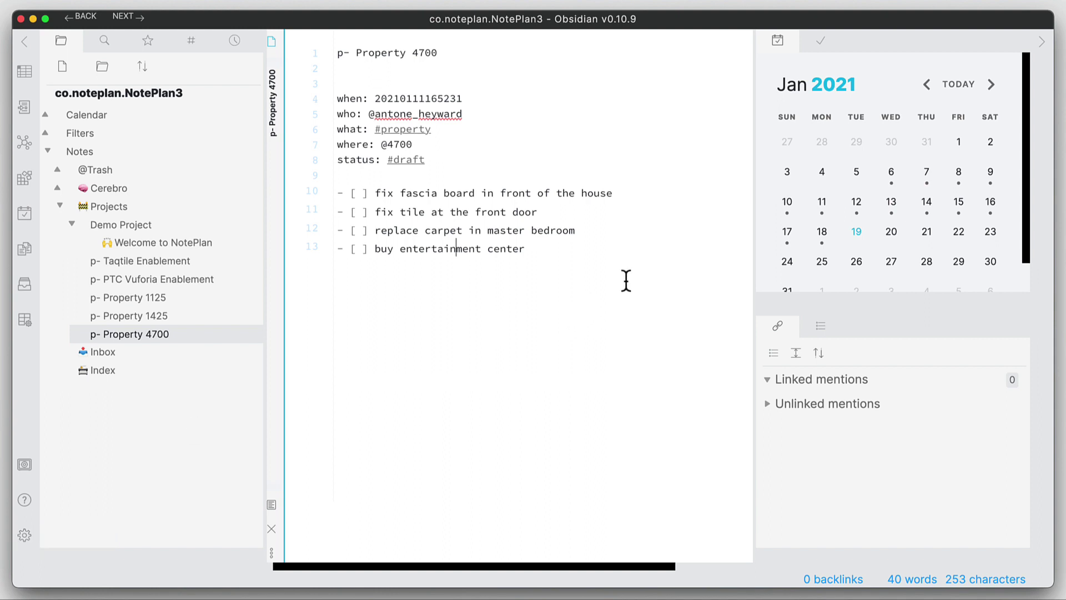
# Step: Show the checklist view and add the #todo tag to the end of the "buy entertainment center" task
pyautogui.click(539, 249)
pyautogui.click(820, 41)
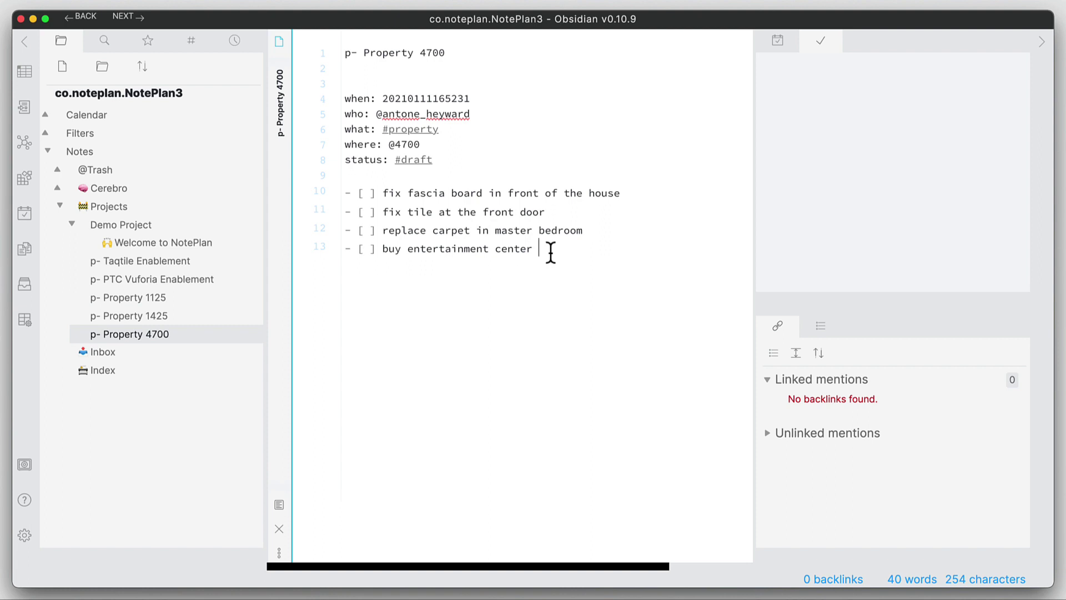
pyautogui.write('#')
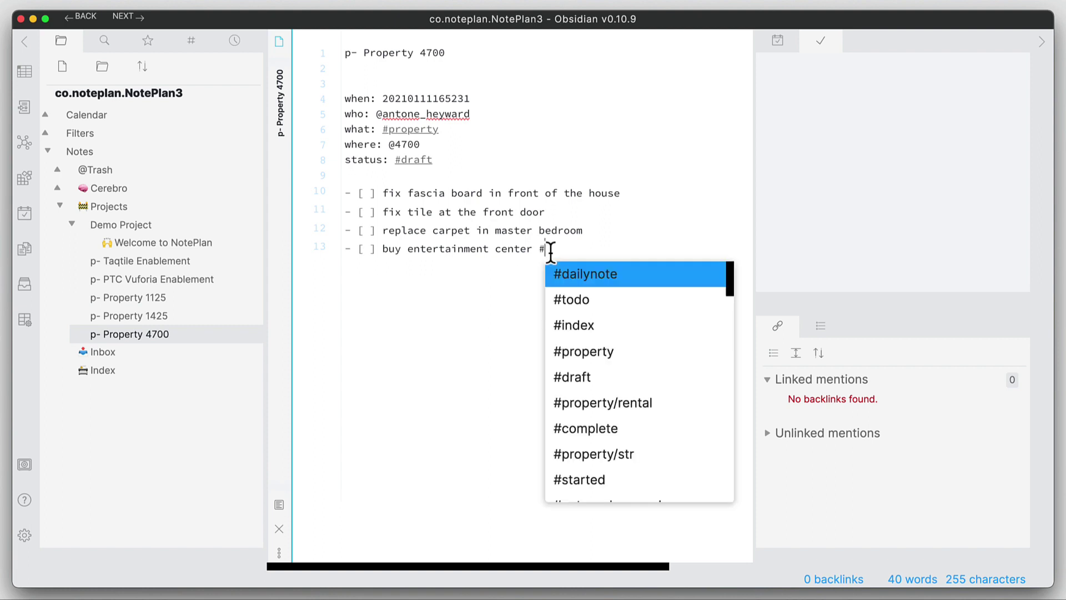
pyautogui.write('todo')
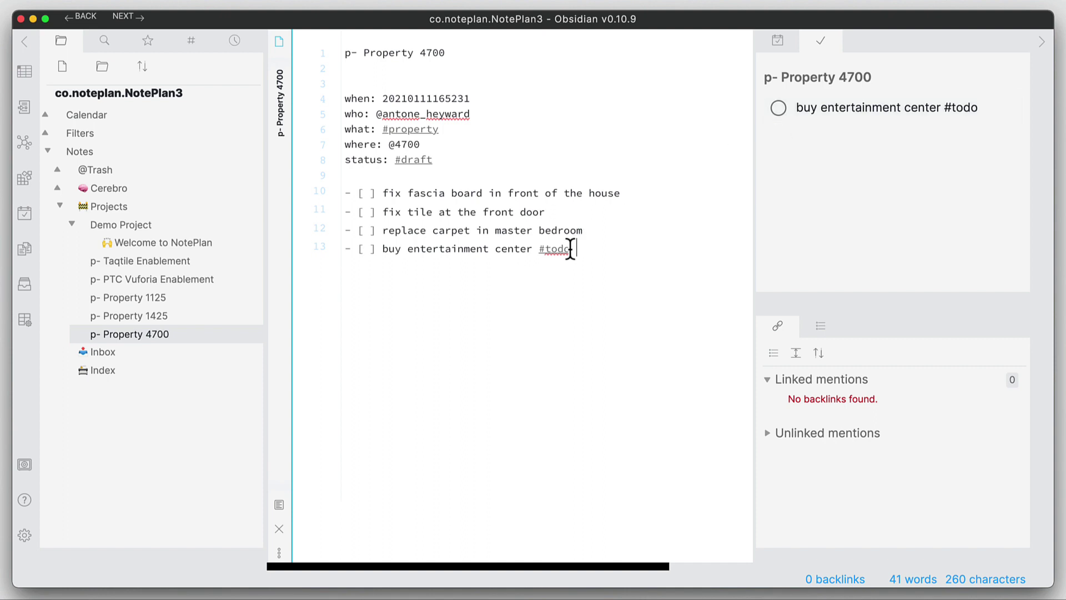
# Step: Move the #todo tag from "buy entertainment center" to the end of the "fix fascia board in front of the house" task
pyautogui.moveTo(540, 248); pyautogui.dragTo(585, 252)
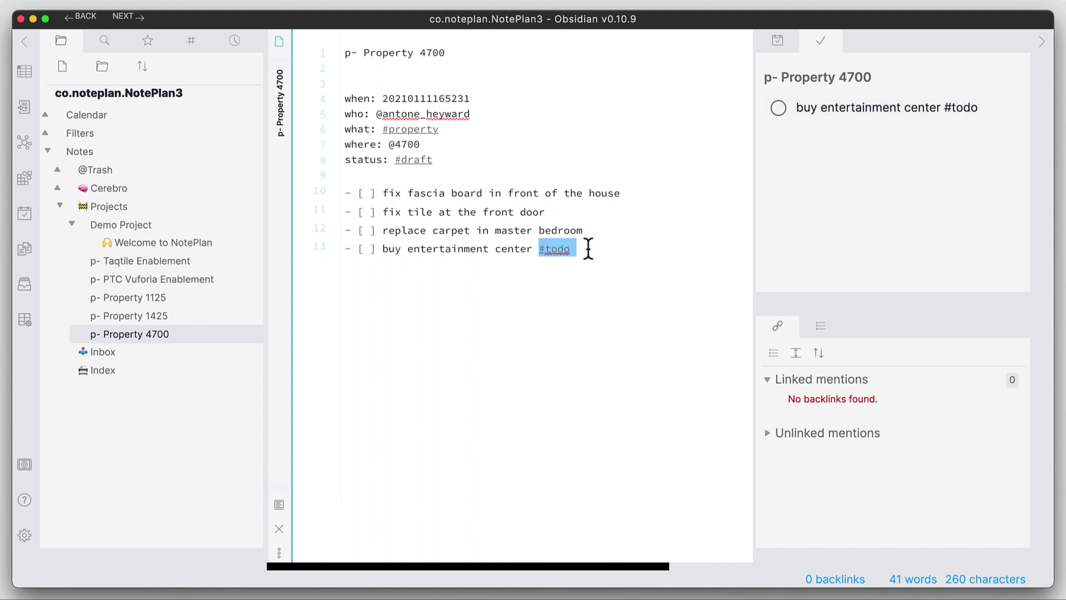
pyautogui.press('BackSpace')
pyautogui.click(642, 191)
pyautogui.write('#todo')
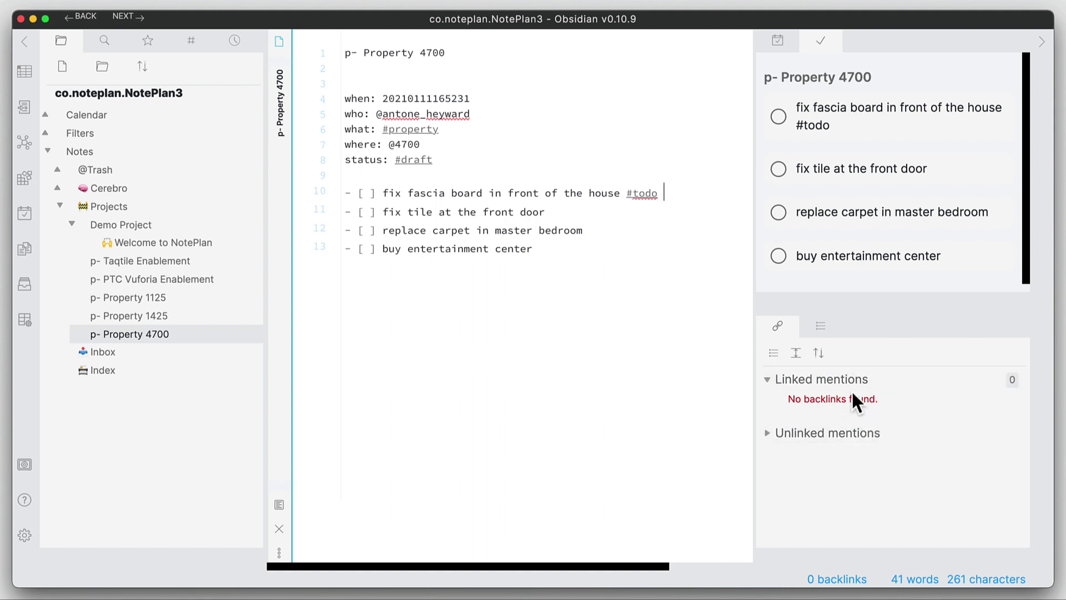
# Step: Copy the #todo tag to the "buy 2x queen size linens and bedsets" task in p- Property 1425 and review the checklist
pyautogui.moveTo(621, 194); pyautogui.dragTo(663, 194)
pyautogui.press('super+c')
pyautogui.click(631, 194)
pyautogui.click(166, 318)
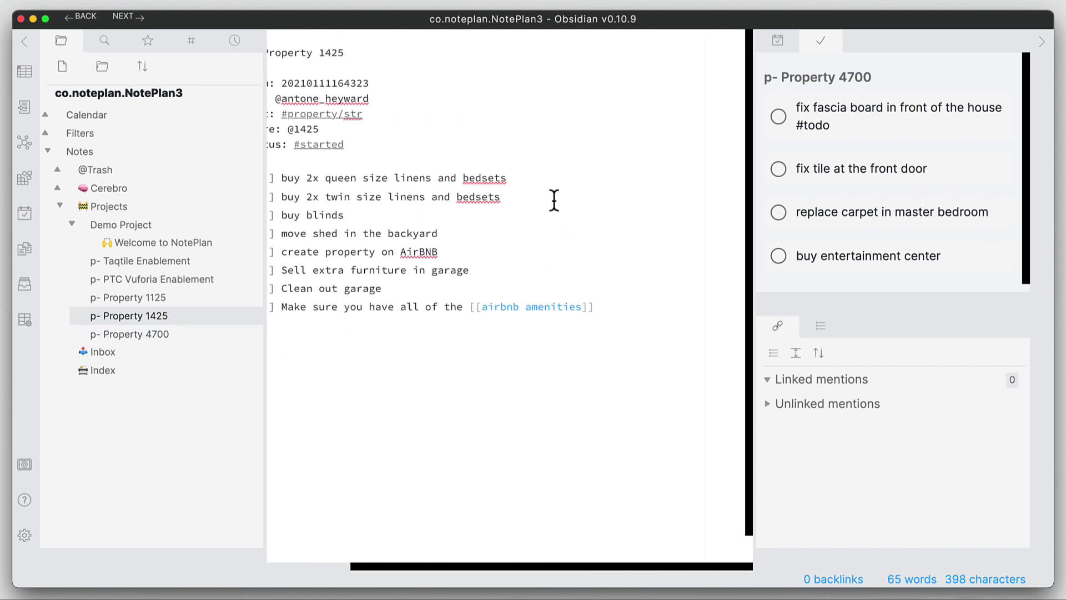
pyautogui.press('super+v')
pyautogui.moveTo(1028, 123); pyautogui.dragTo(1028, 166)
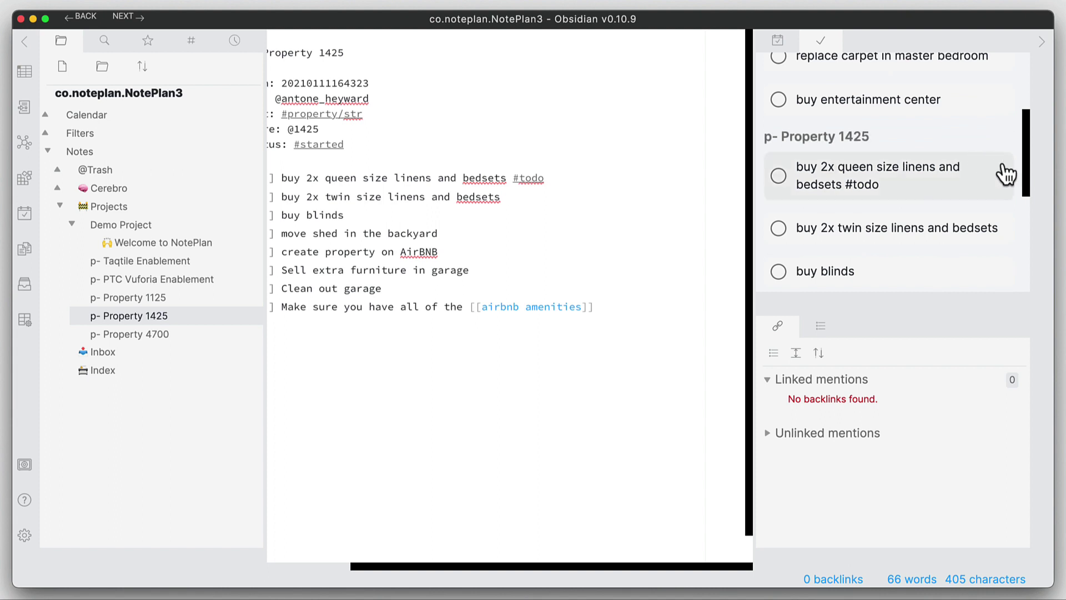
pyautogui.moveTo(1025, 171); pyautogui.dragTo(1022, 111)
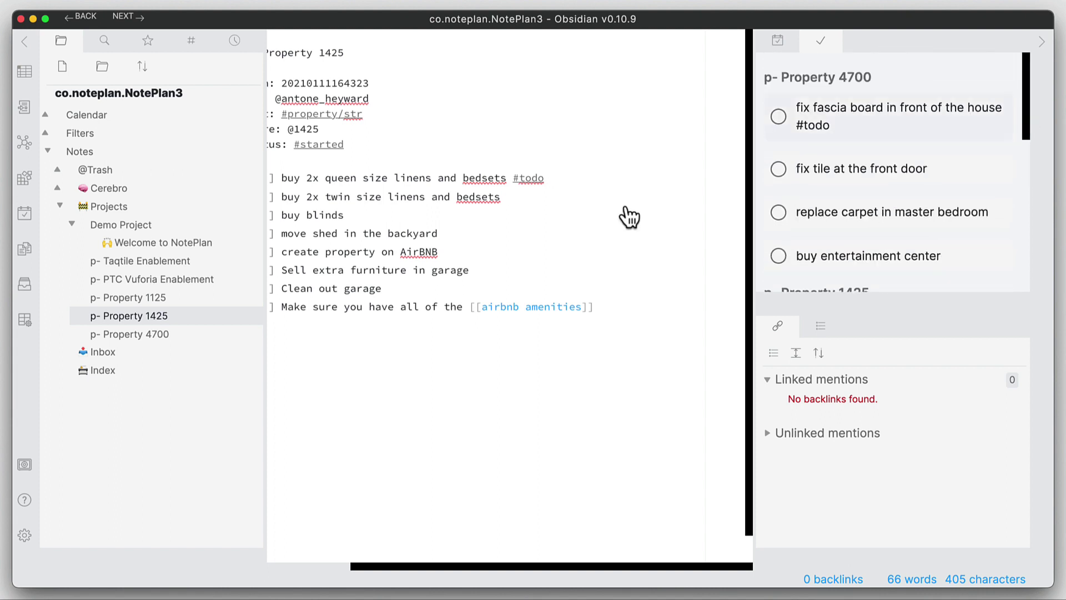
# Step: Open the Checklist plugin's settings and examine its tag name
pyautogui.click(24, 536)
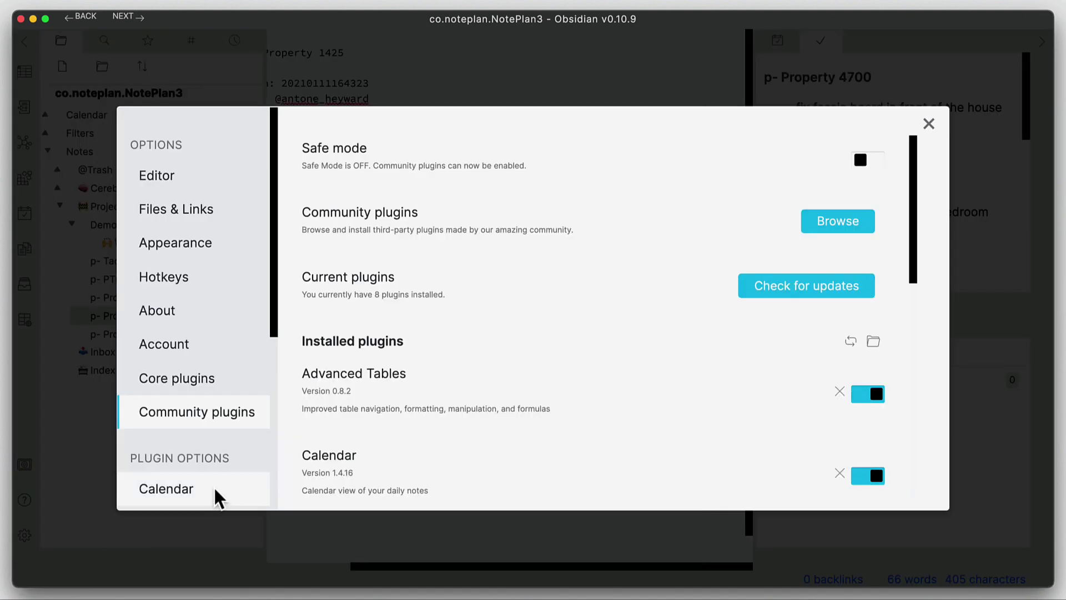
pyautogui.scroll(-3, 457, 424)
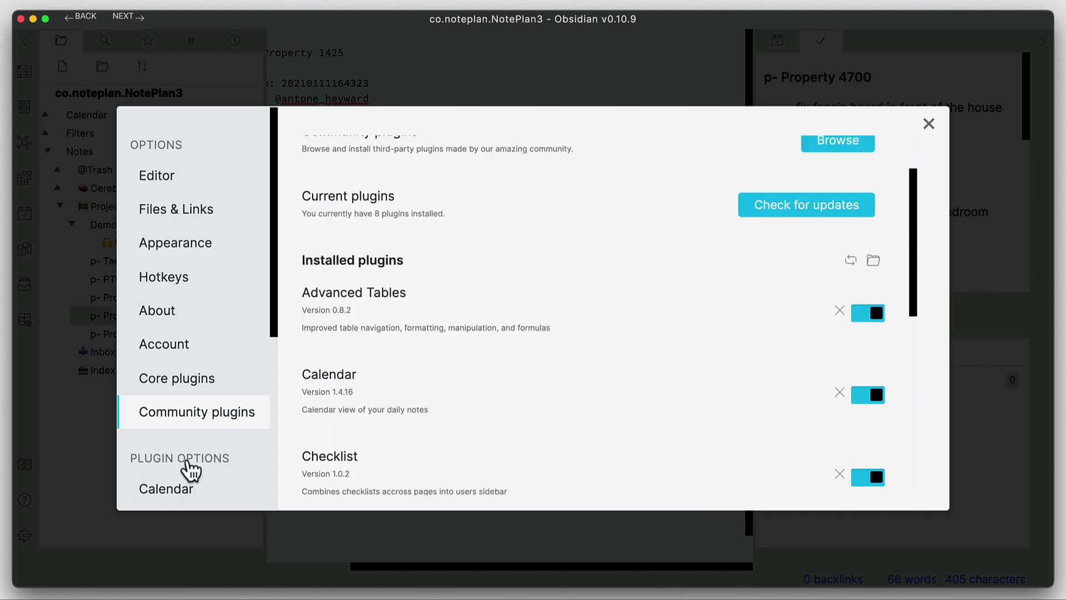
pyautogui.scroll(-5, 167, 458)
pyautogui.scroll(-1, 202, 449)
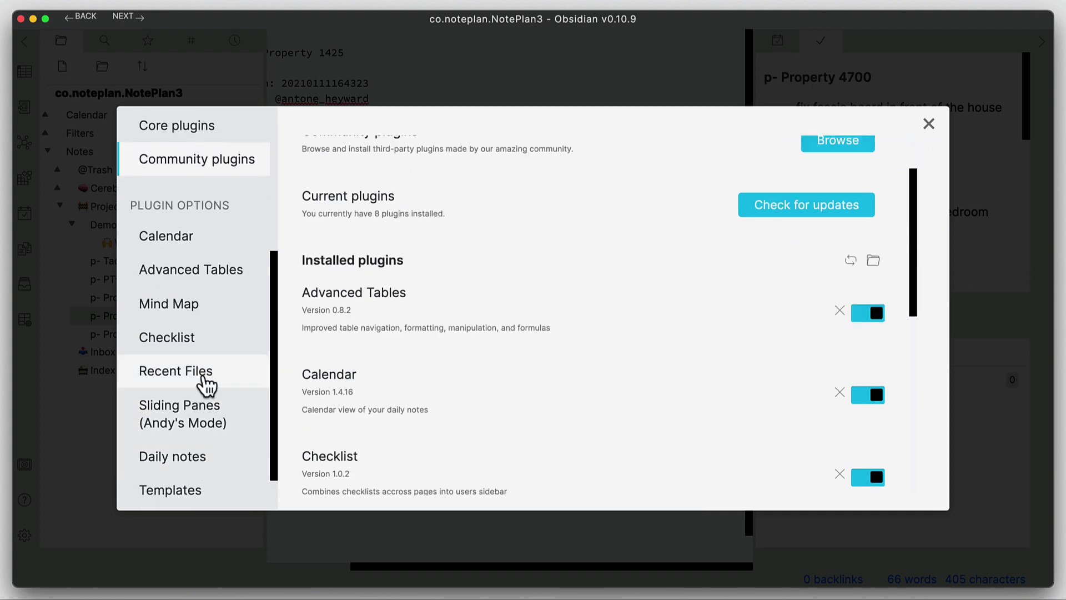
pyautogui.click(195, 346)
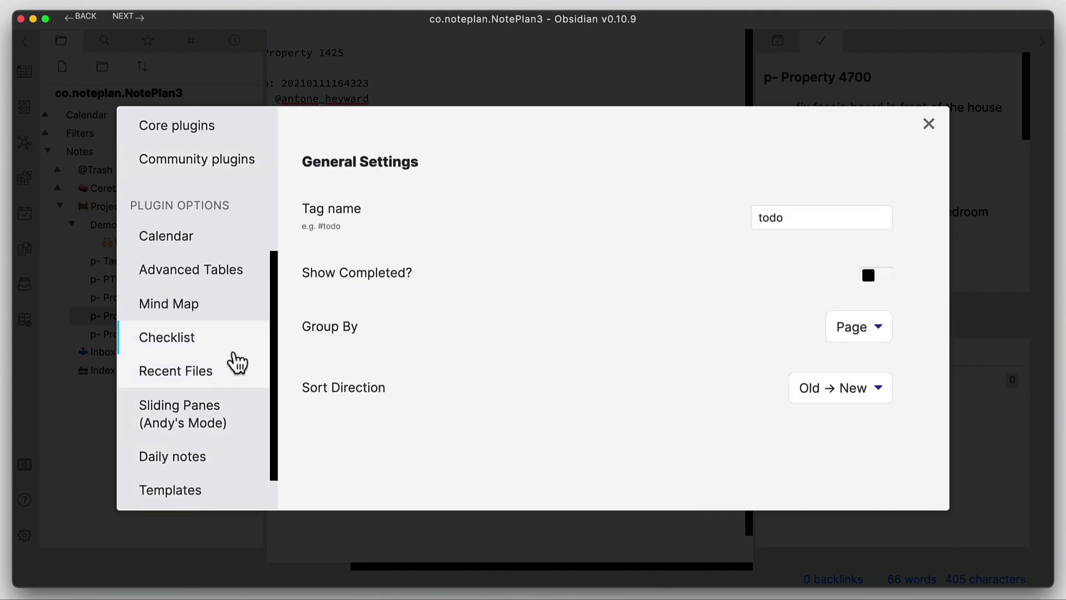
pyautogui.click(785, 214)
pyautogui.moveTo(819, 215); pyautogui.dragTo(760, 263)
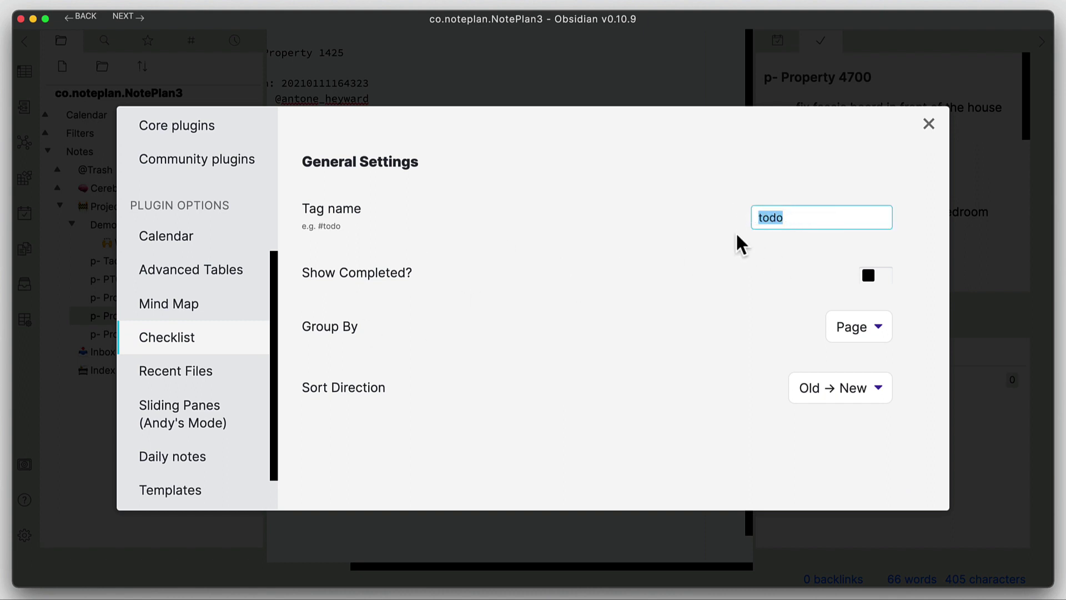
pyautogui.click(763, 247)
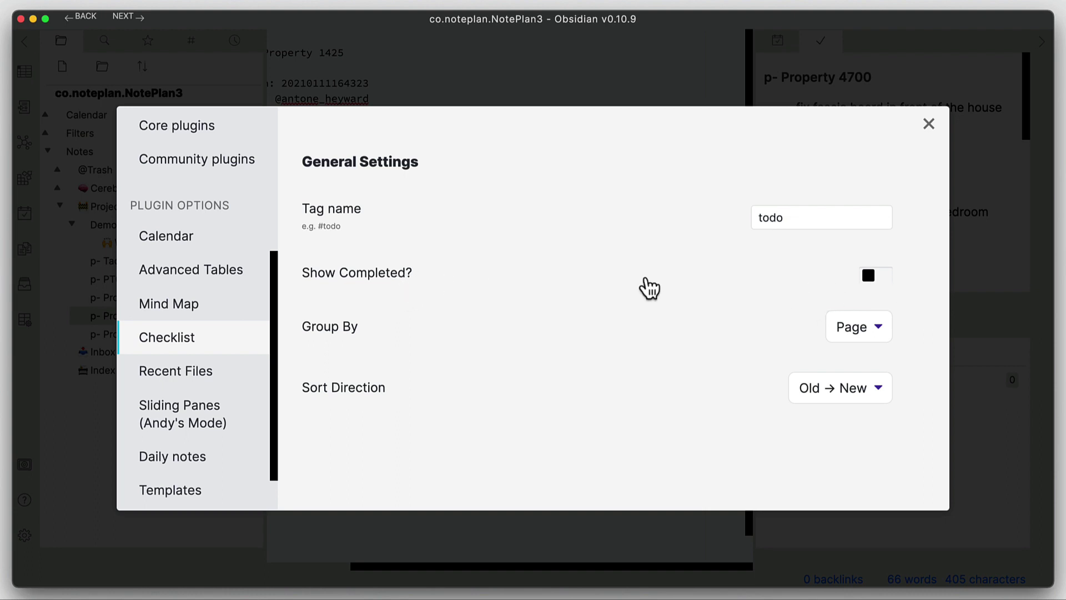
# Step: Check the Checklist plugin's Group By choices, keep Page selected and close the settings
pyautogui.click(875, 329)
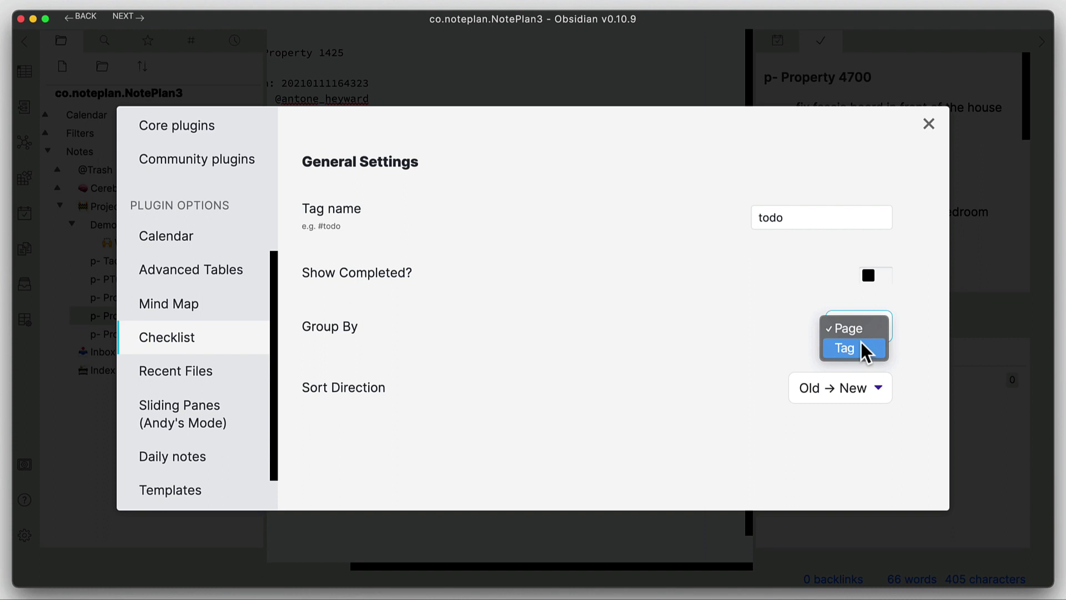
pyautogui.click(861, 328)
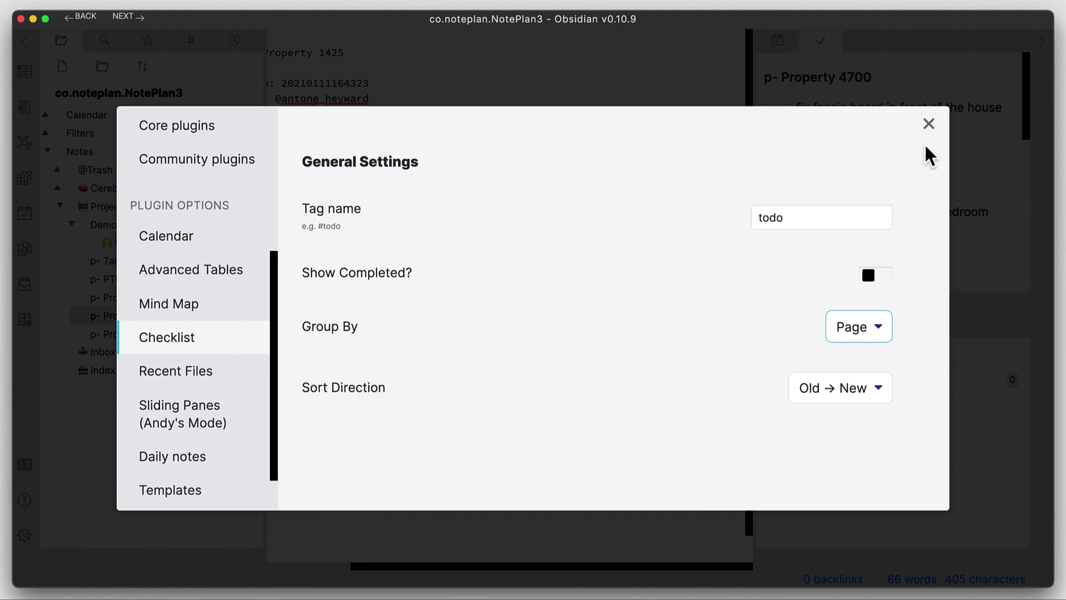
pyautogui.click(928, 123)
# Step: Open the p- Property 4700 note and complete its "fix fascia board in front of the house" task from the checklist
pyautogui.click(537, 376)
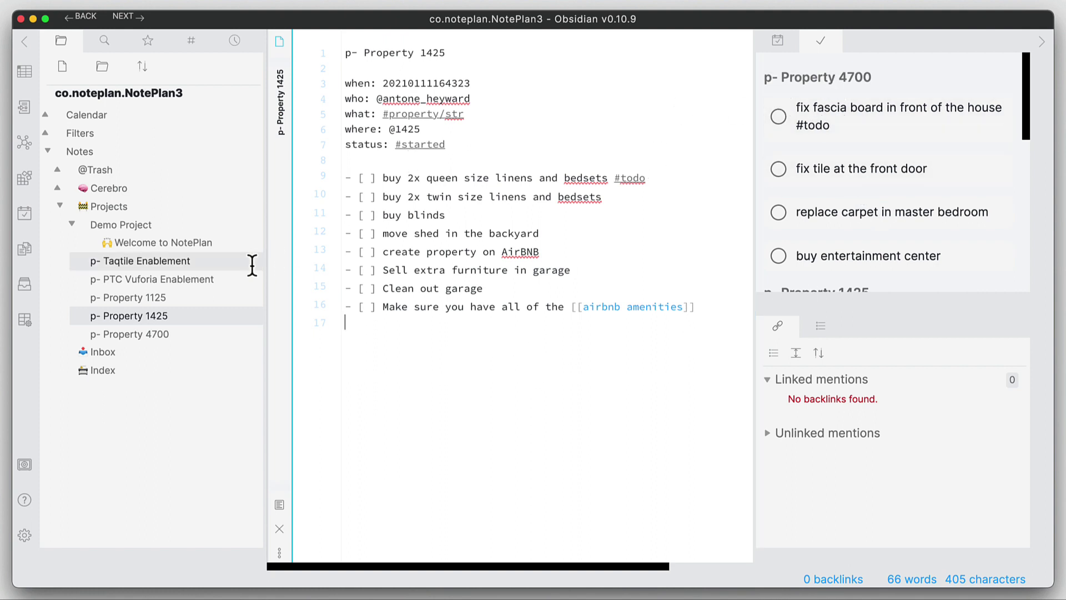
pyautogui.click(152, 333)
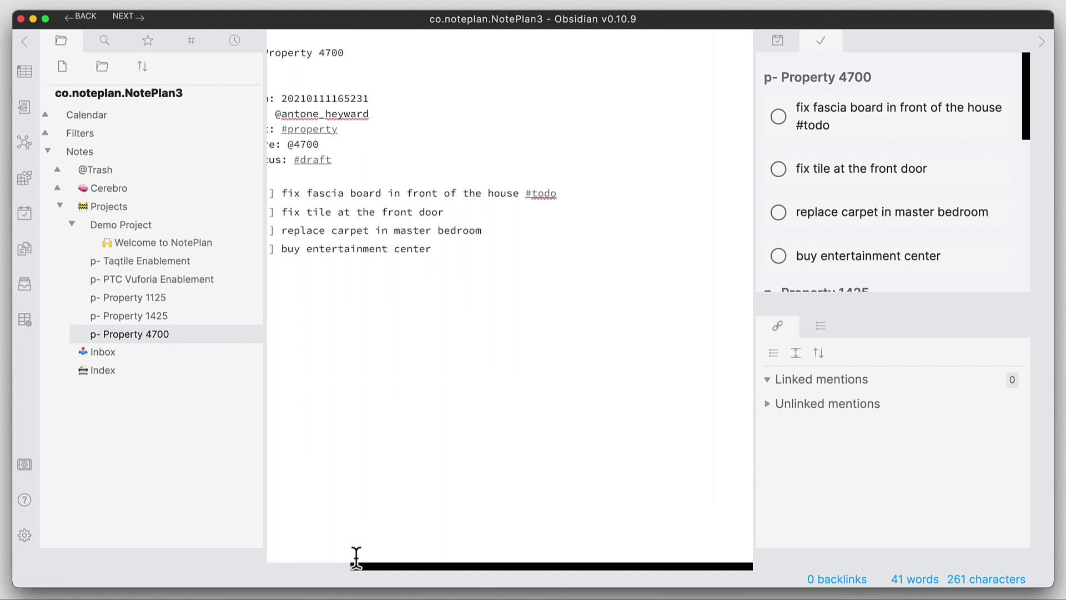
pyautogui.hscroll(-3, 354, 564)
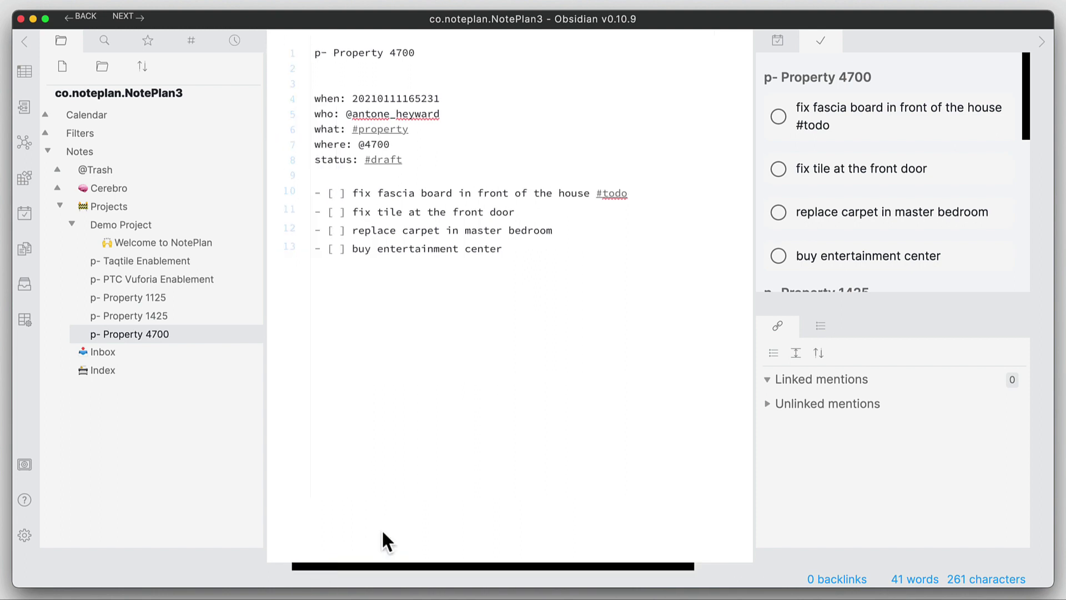
pyautogui.click(779, 117)
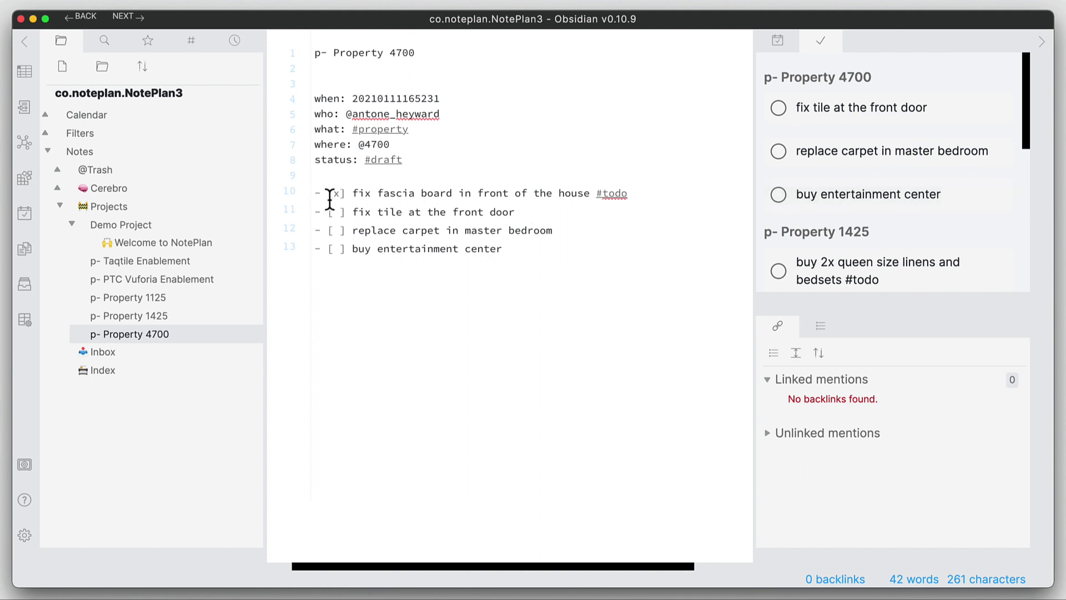